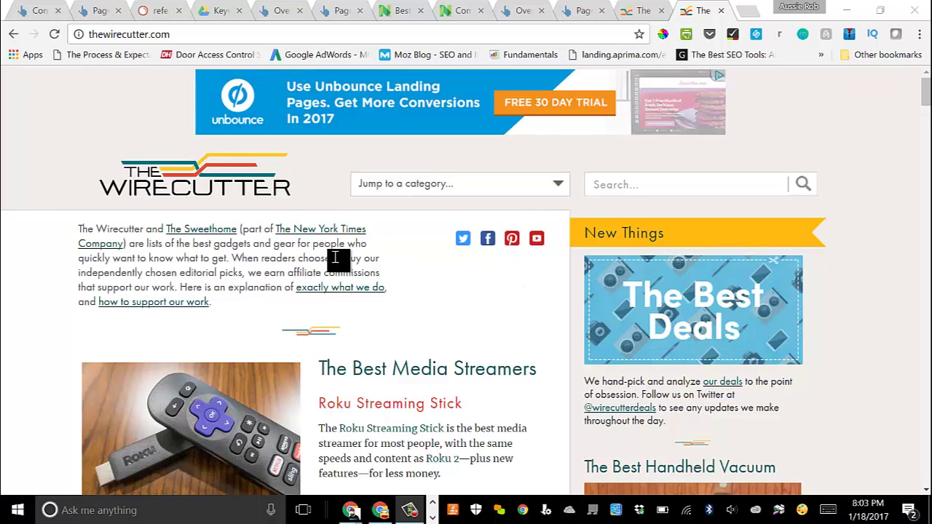
# Step: Review The Wirecutter's best Wi-Fi router article, from its title and top pick through to the table of contents
pyautogui.click(631, 10)
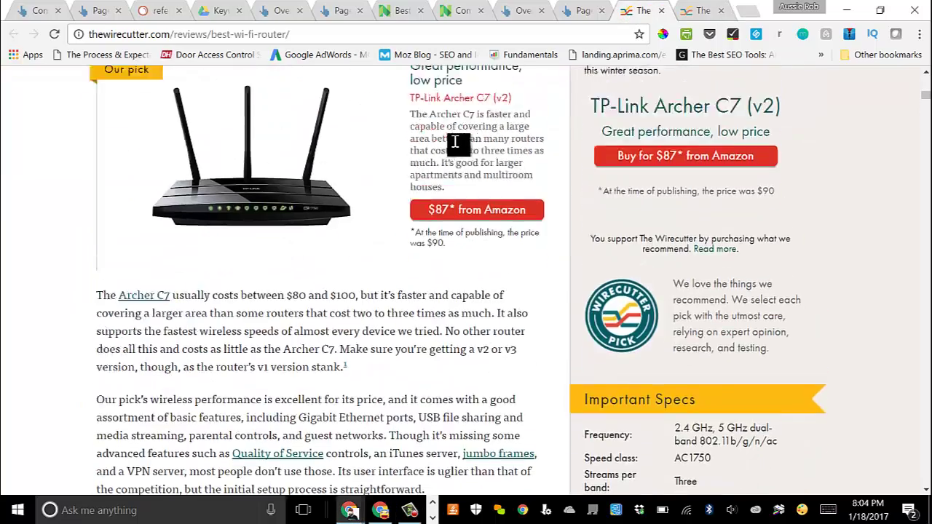
pyautogui.scroll(10, 455, 142)
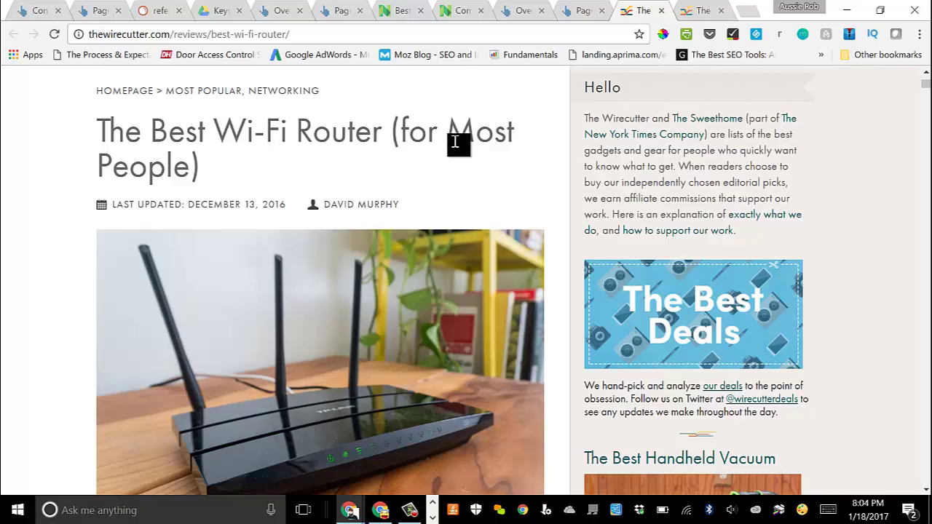
pyautogui.scroll(-15, 454, 142)
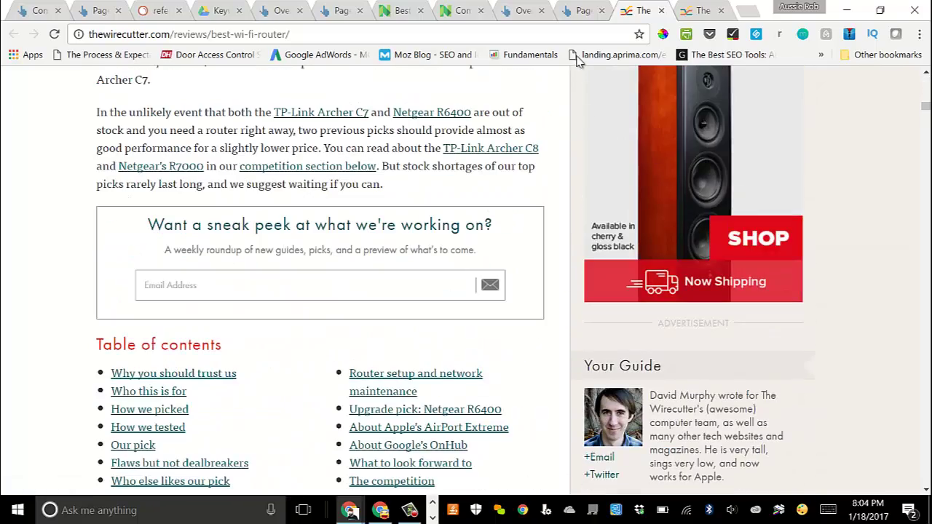
pyautogui.scroll(-3, 554, 182)
pyautogui.scroll(3, 609, 107)
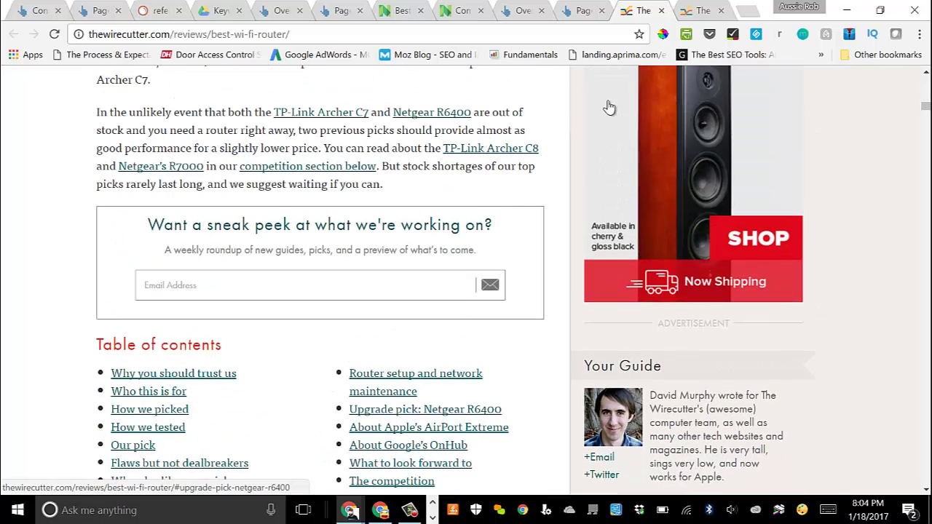
# Step: In Ahrefs' Top Pages report for thewirecutter.com, highlight the top keyword and its volume for the best-wi-fi-router page
pyautogui.click(582, 13)
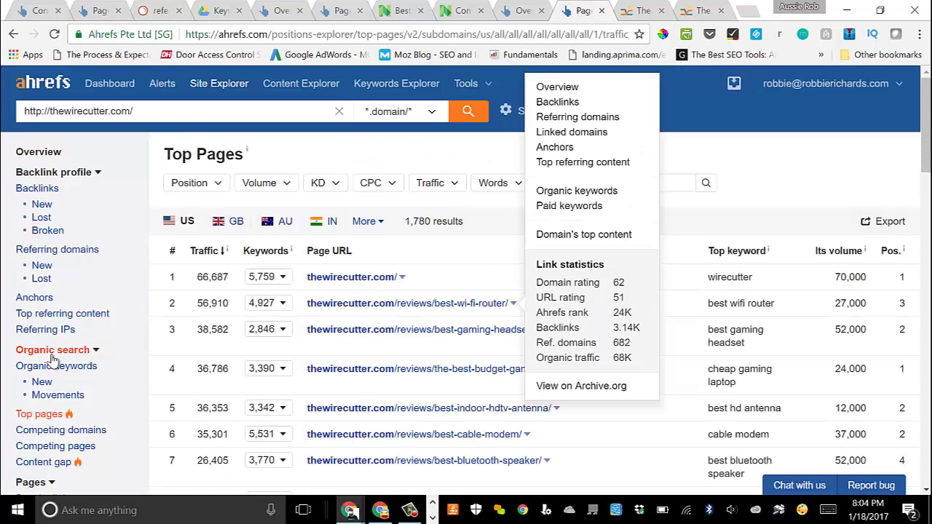
pyautogui.click(743, 176)
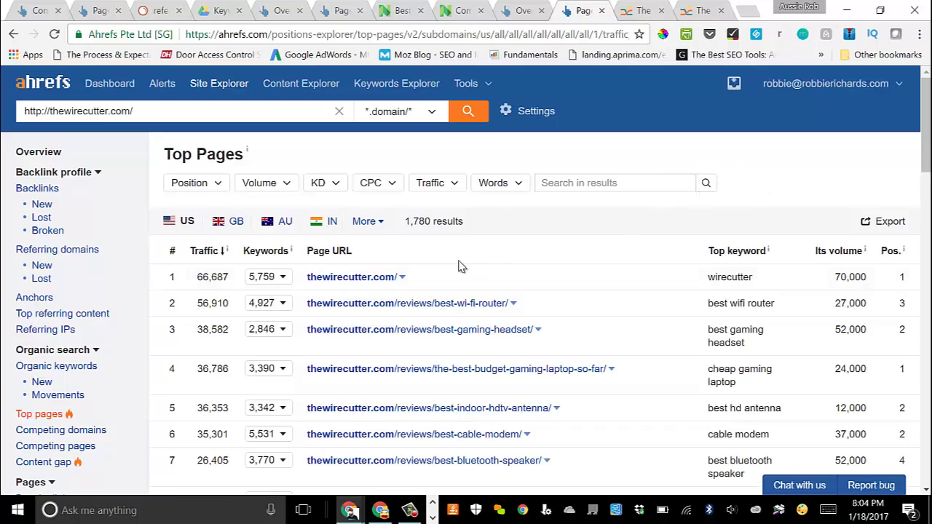
pyautogui.scroll(-1, 458, 264)
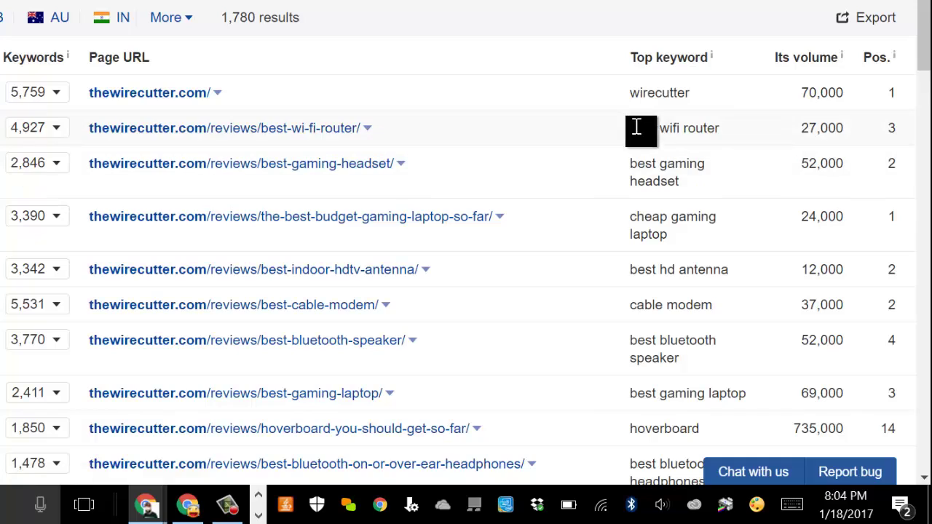
pyautogui.moveTo(632, 129); pyautogui.dragTo(722, 128)
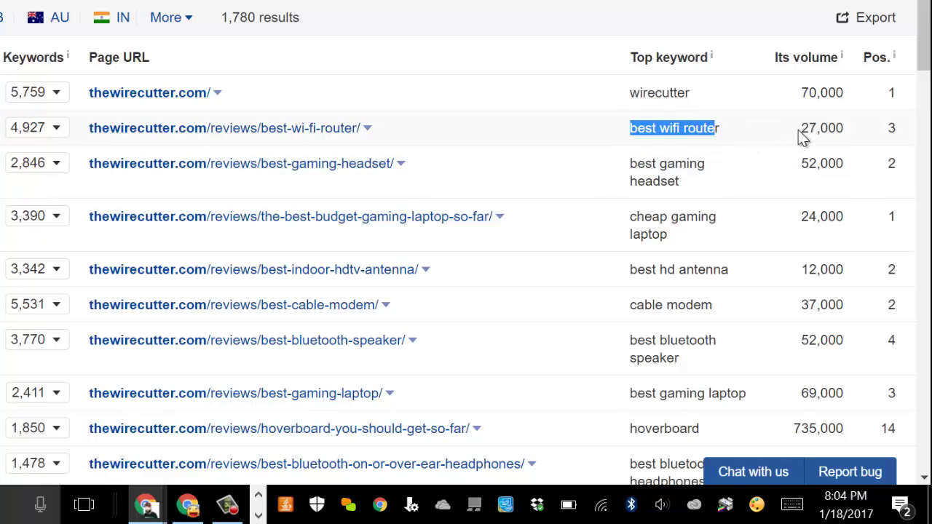
pyautogui.moveTo(799, 135); pyautogui.dragTo(847, 131)
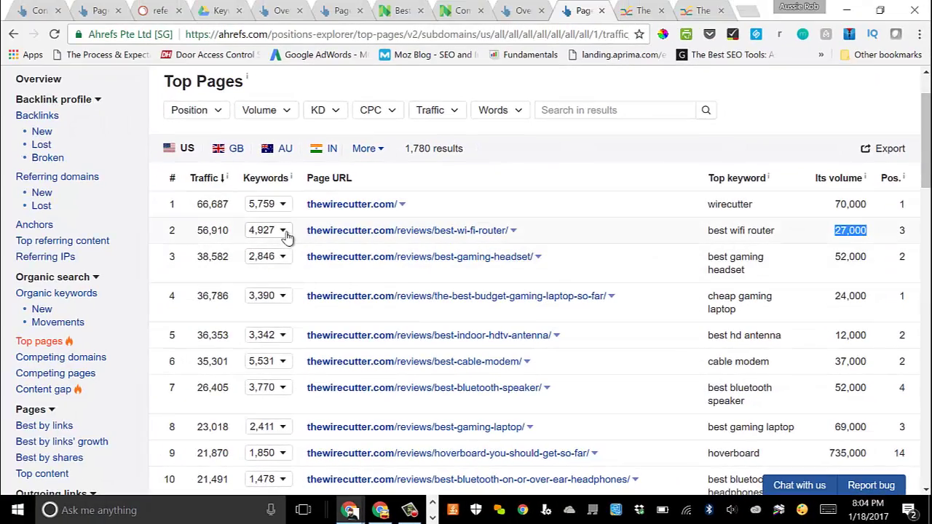
# Step: Expand the ranking keywords of the best-wi-fi-router page, examine their positions and volumes, and collapse the list
pyautogui.click(109, 152)
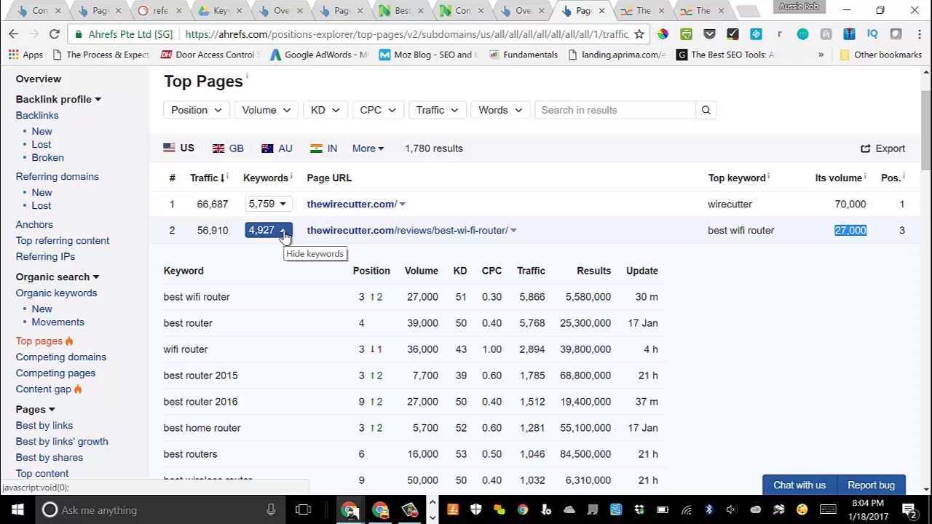
pyautogui.scroll(-3, 408, 401)
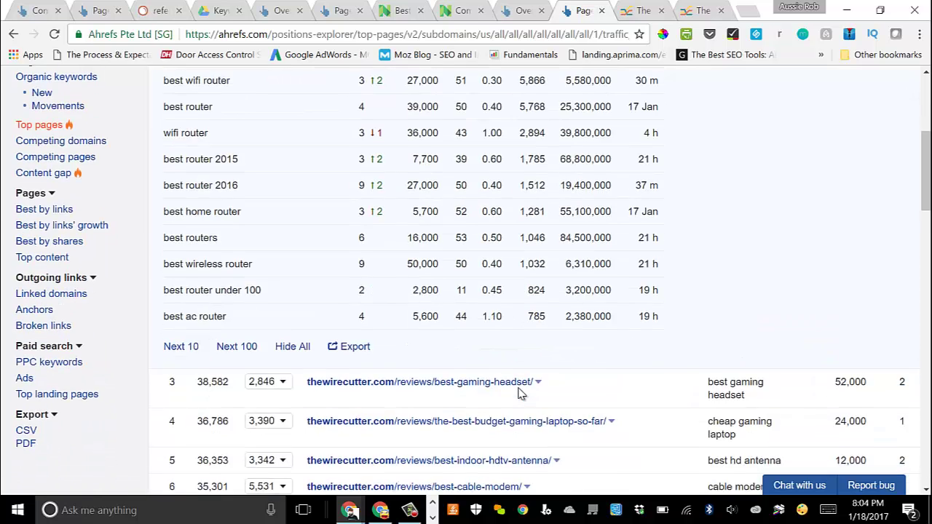
pyautogui.scroll(2, 486, 379)
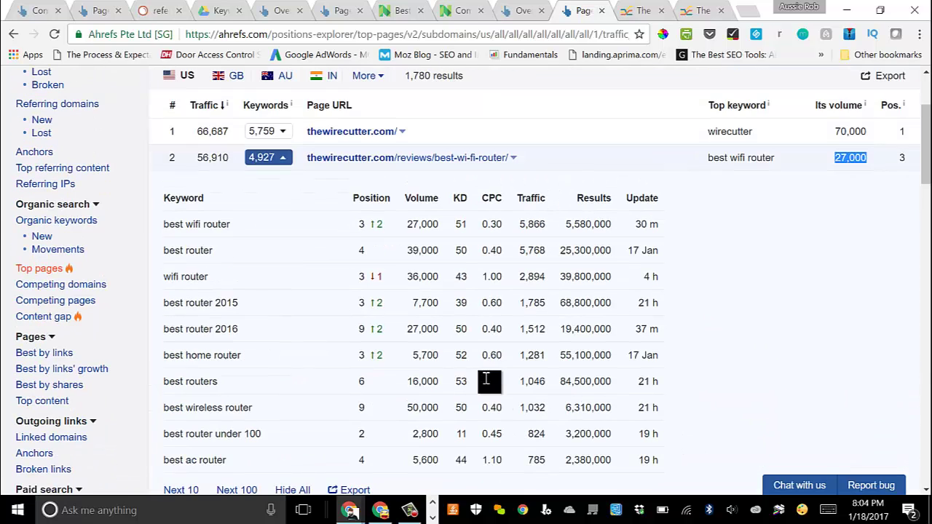
pyautogui.click(284, 158)
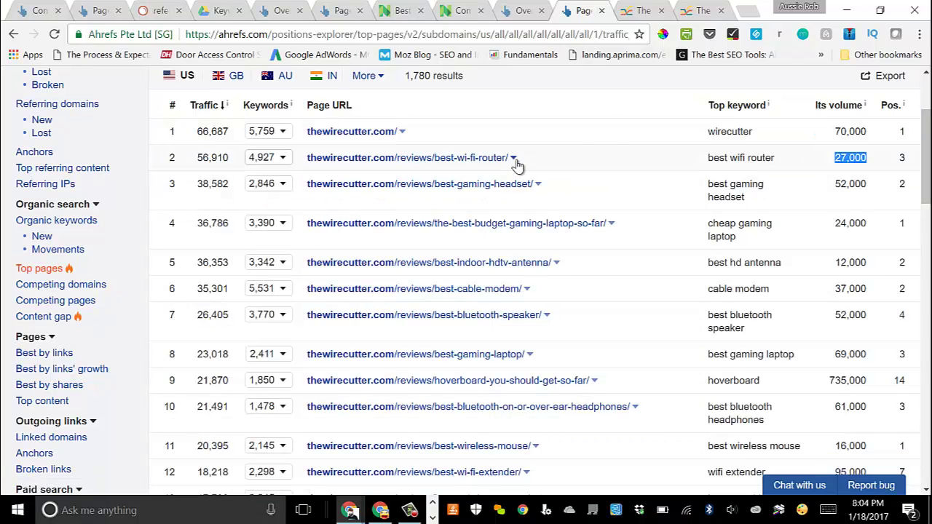
# Step: Check the link statistics of the best-wi-fi-router page and view its URL-level overview in Site Explorer
pyautogui.click(514, 159)
pyautogui.scroll(2, 558, 94)
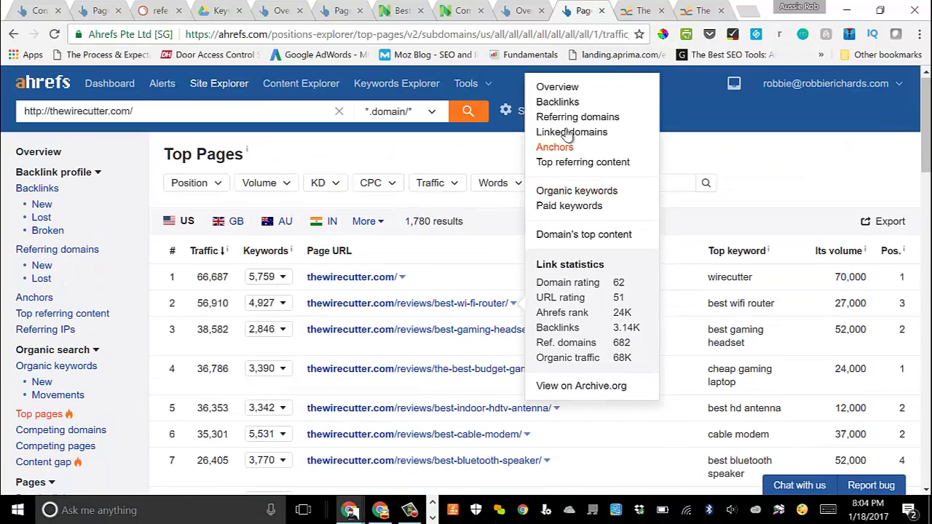
pyautogui.click(558, 88)
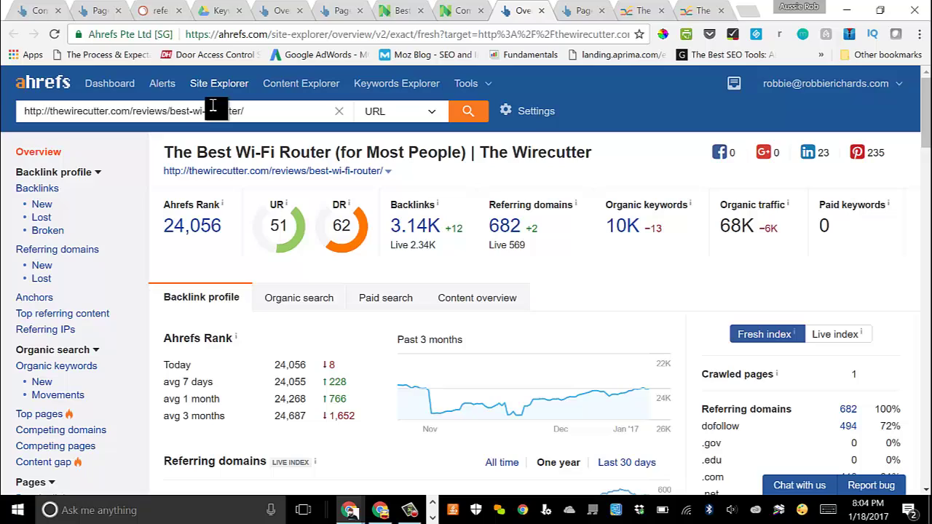
pyautogui.moveTo(195, 109); pyautogui.dragTo(171, 109)
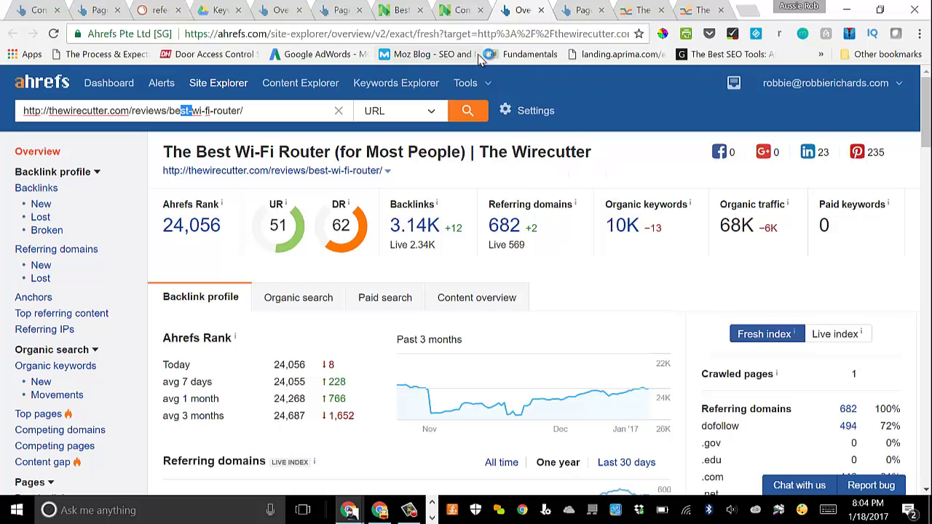
# Step: Examine NerdWallet's homepage navigation categories and the card categories and offers on its Best Credit Cards of 2017 page
pyautogui.click(466, 11)
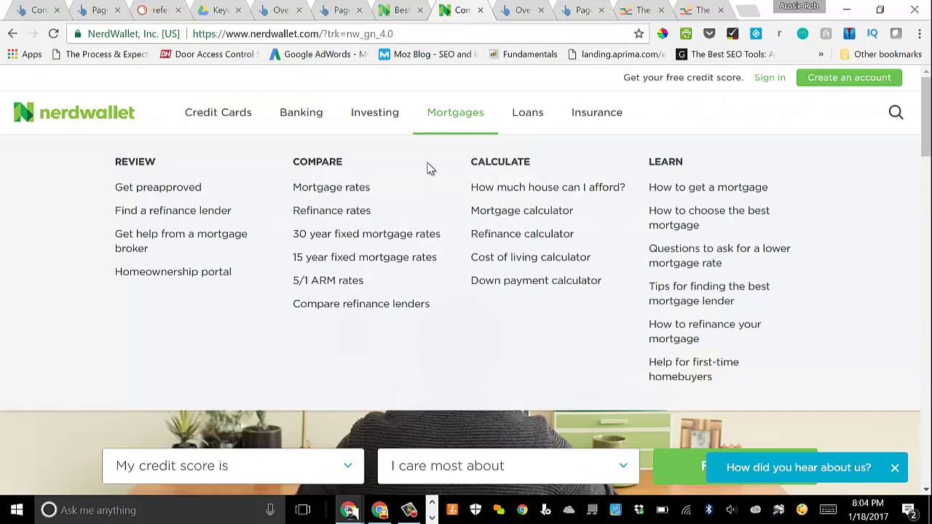
pyautogui.moveTo(269, 142)
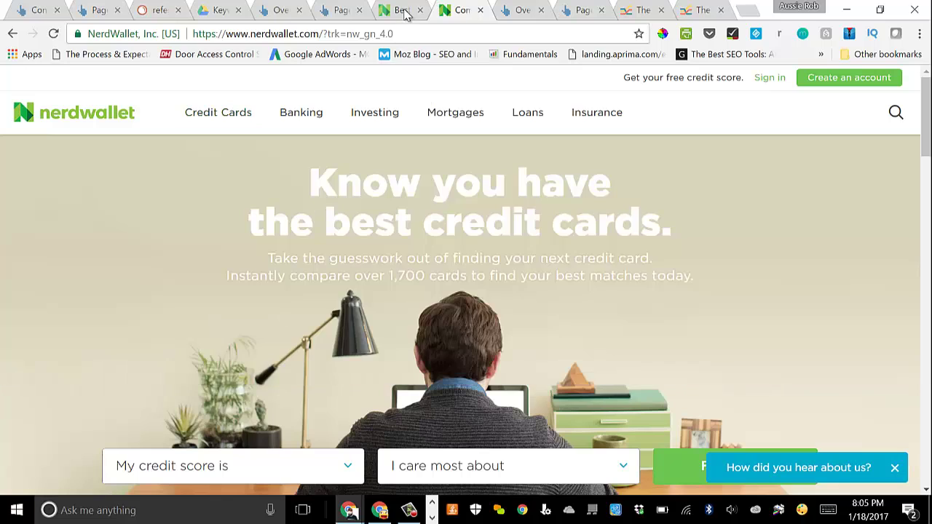
pyautogui.click(402, 9)
pyautogui.moveTo(354, 230)
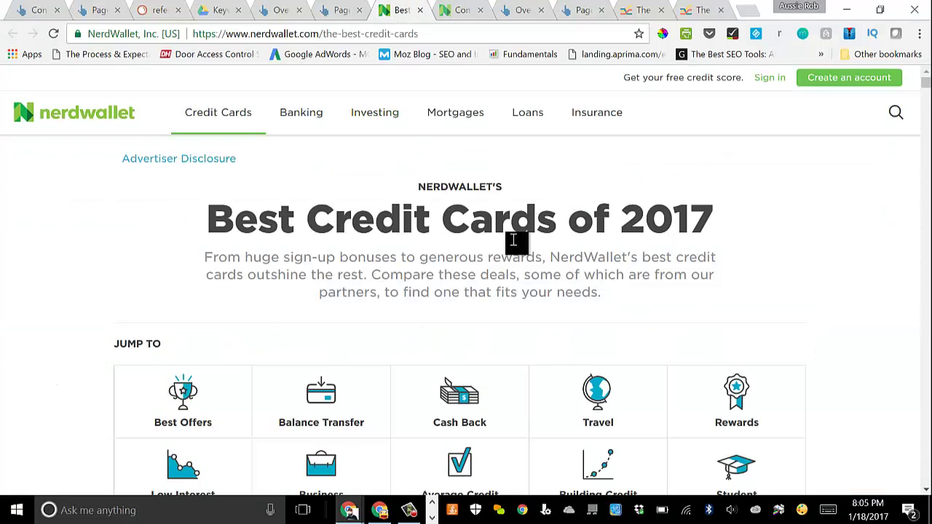
pyautogui.scroll(-3, 503, 241)
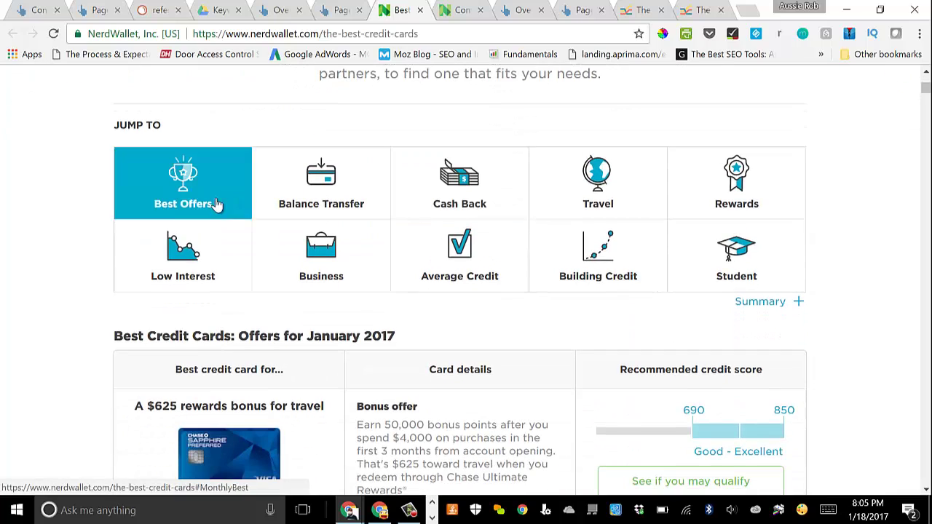
pyautogui.scroll(-8, 374, 253)
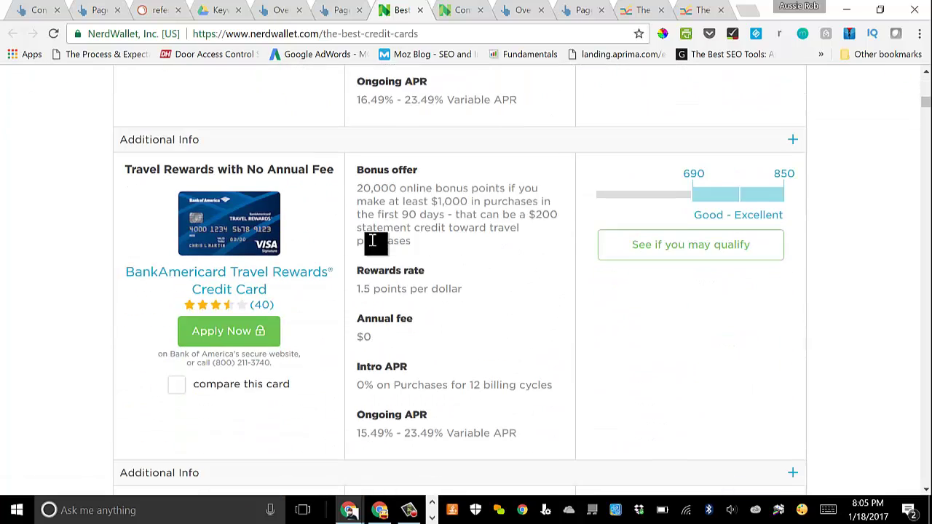
pyautogui.scroll(4, 430, 296)
pyautogui.scroll(4, 408, 255)
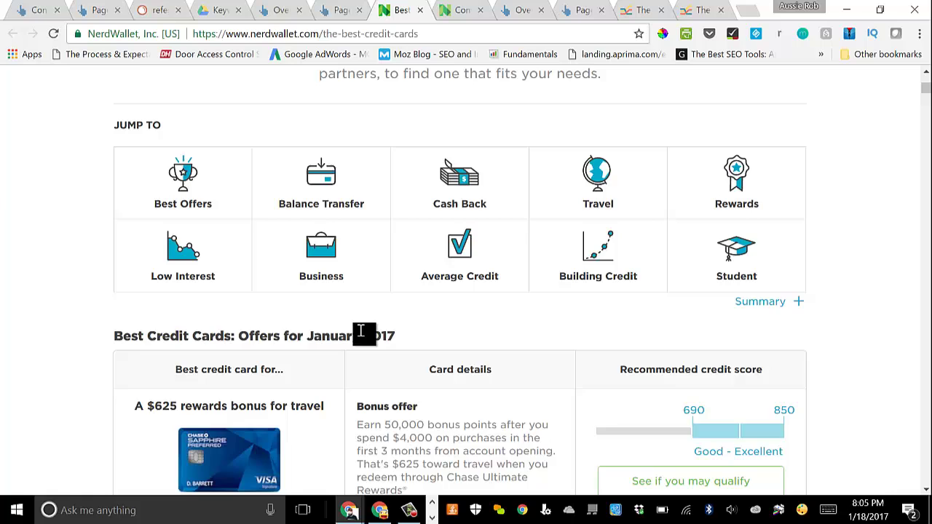
pyautogui.scroll(3, 495, 211)
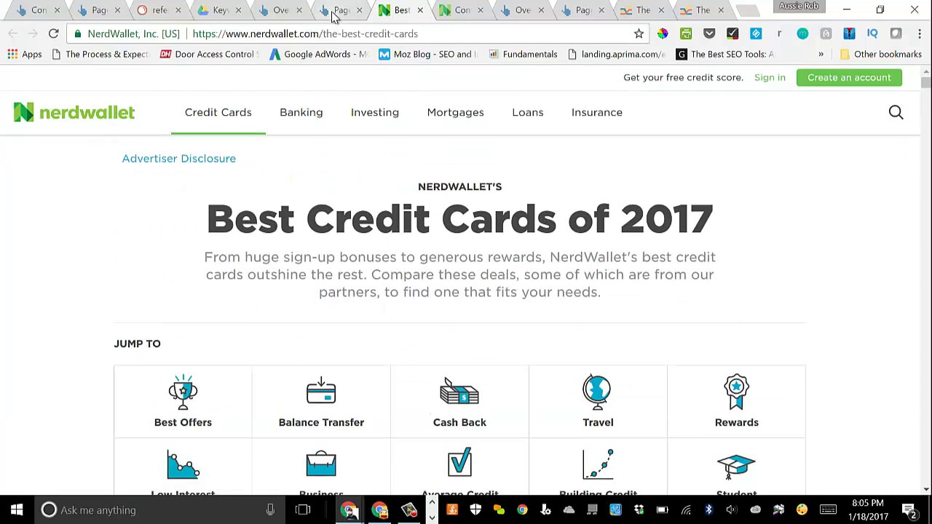
# Step: In Ahrefs' Top Pages report for nerdwallet.com, highlight the top keyword and its volume for the the-best-credit-cards page
pyautogui.click(336, 10)
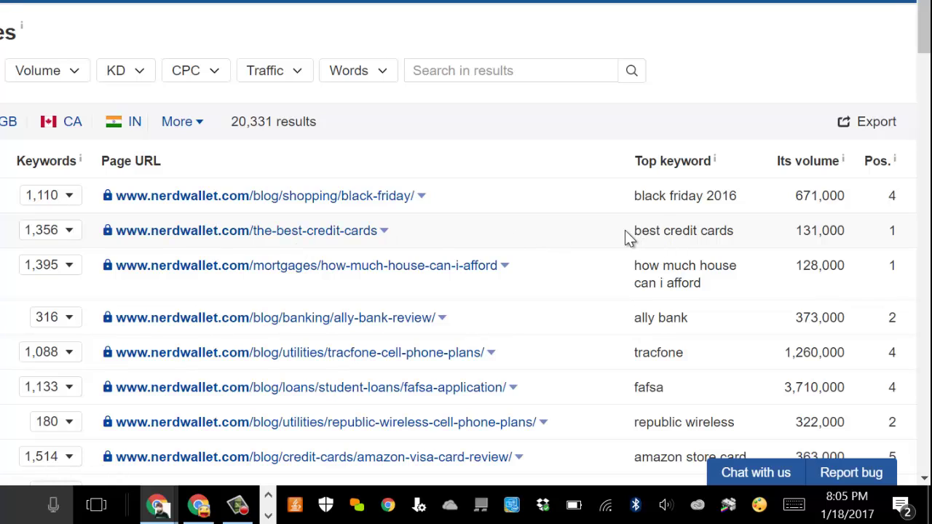
pyautogui.moveTo(631, 231); pyautogui.dragTo(741, 233)
pyautogui.moveTo(798, 231); pyautogui.dragTo(860, 240)
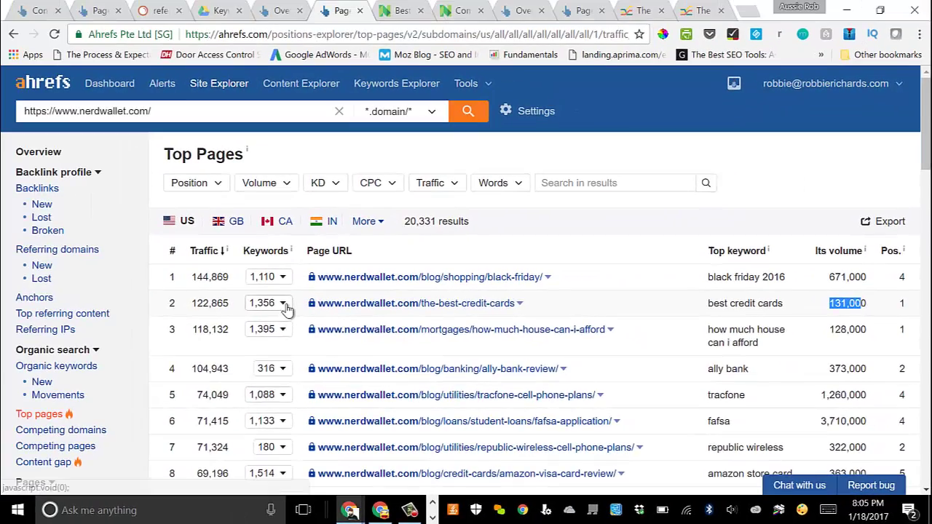
# Step: Expand the ranking keywords of NerdWallet's the-best-credit-cards page and examine their positions and volumes
pyautogui.click(64, 234)
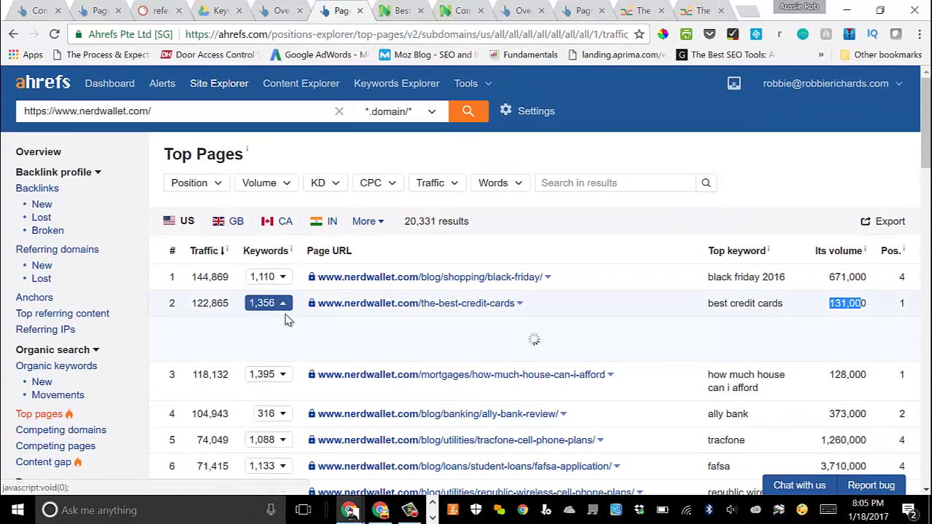
pyautogui.scroll(-2, 258, 326)
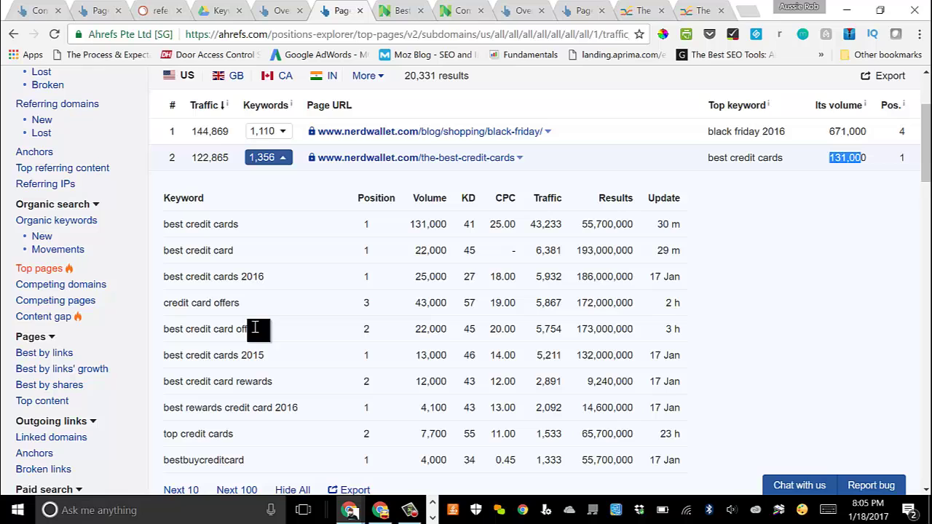
pyautogui.scroll(1, 400, 327)
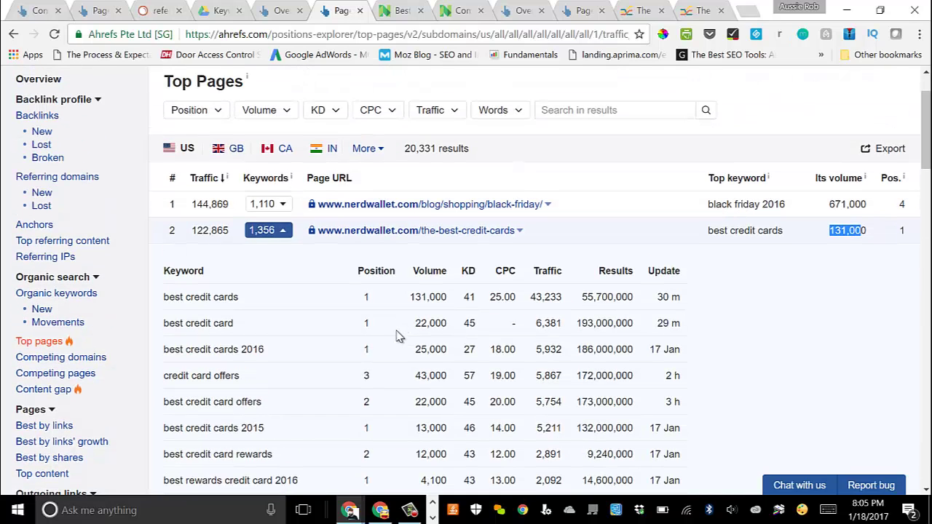
# Step: Check the link statistics of NerdWallet's the-best-credit-cards page and view its URL-level overview, highlighting "best" in the address
pyautogui.click(520, 231)
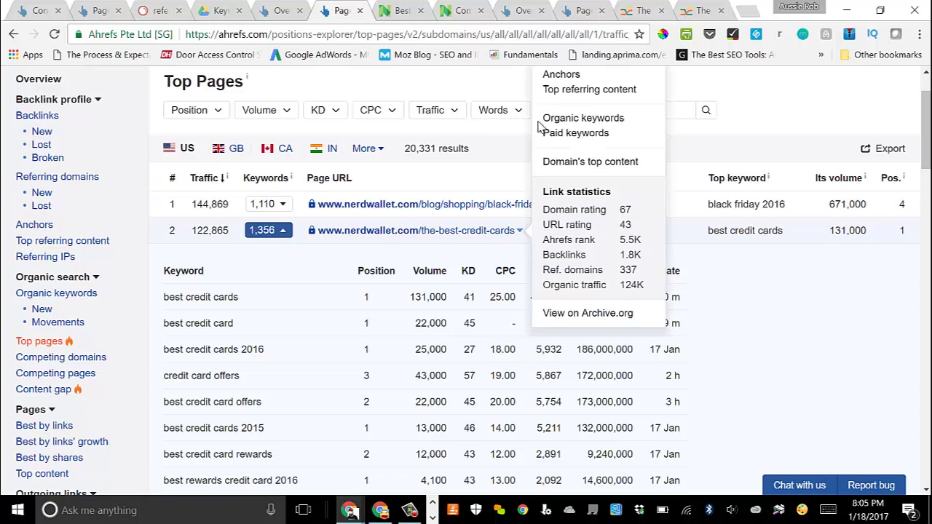
pyautogui.scroll(1, 548, 120)
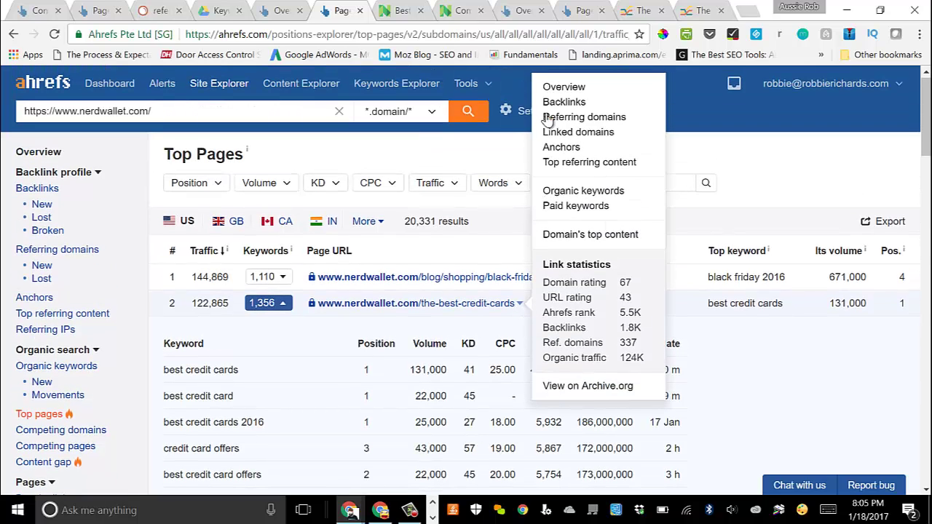
pyautogui.click(290, 10)
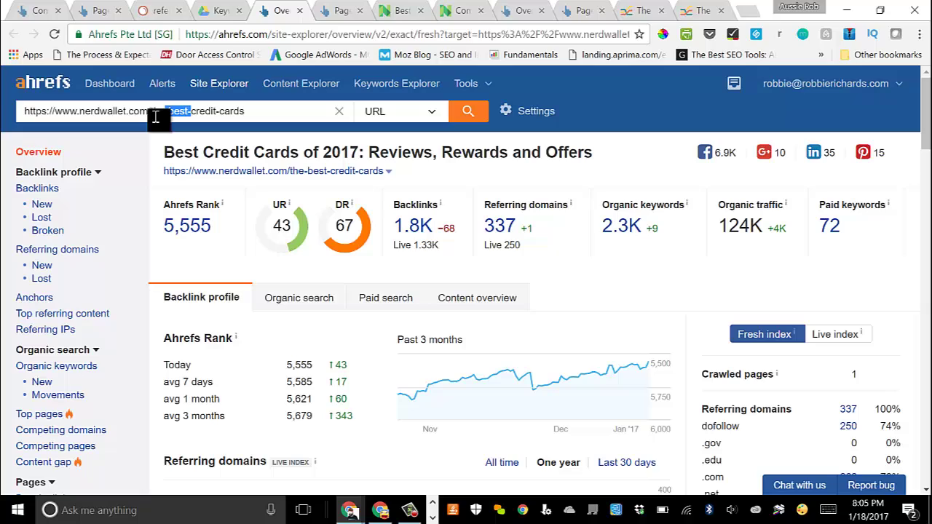
pyautogui.moveTo(165, 111); pyautogui.dragTo(191, 112)
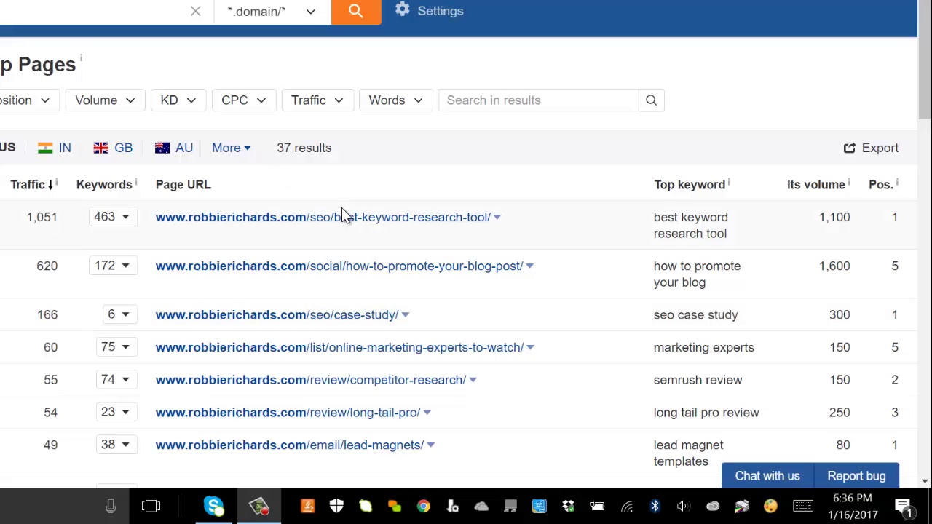
# Step: In the Top Pages report, highlight the top keyword and its volume for the how-to-promote-your-blog-post page
pyautogui.scroll(-1, 342, 216)
pyautogui.scroll(1, 332, 210)
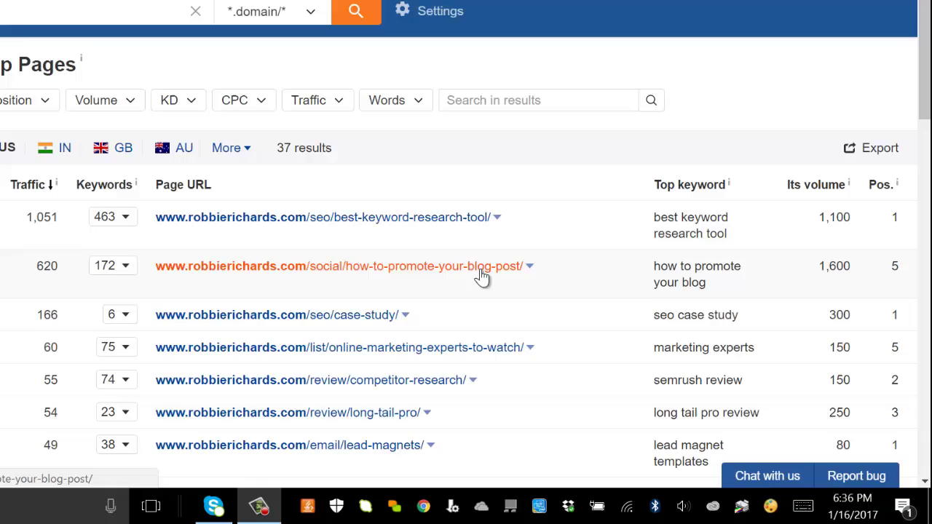
pyautogui.moveTo(654, 267); pyautogui.dragTo(744, 282)
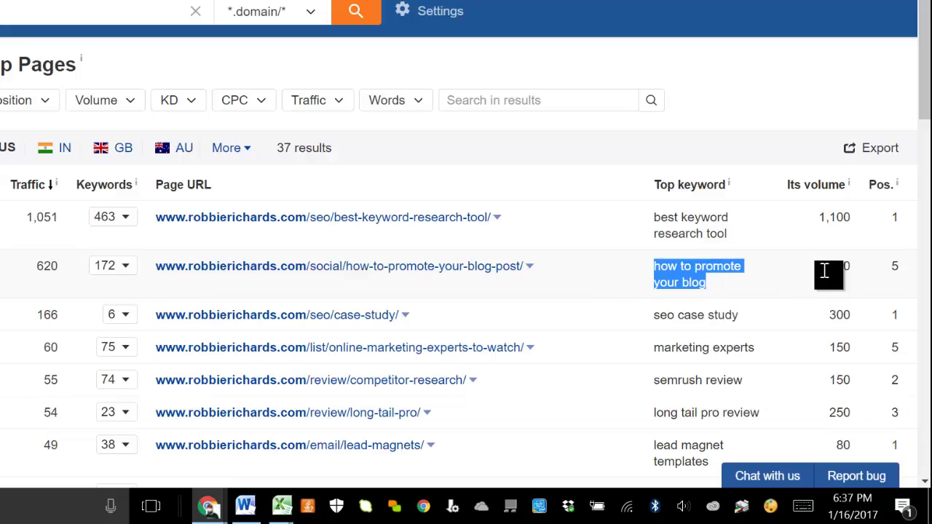
pyautogui.moveTo(817, 268); pyautogui.dragTo(847, 280)
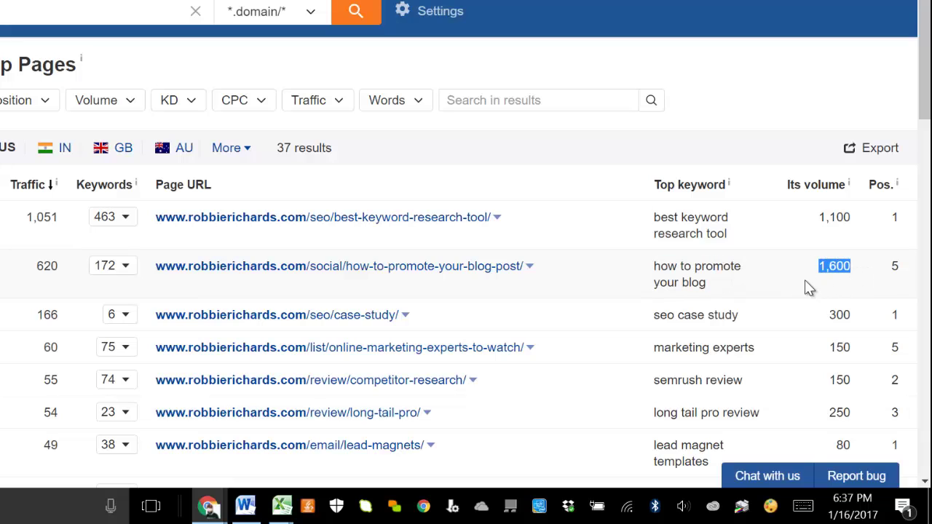
# Step: Highlight the ranking position of the how-to-promote-your-blog-post page, and expand its ranking keywords to examine their positions and volumes
pyautogui.moveTo(907, 269); pyautogui.dragTo(889, 266)
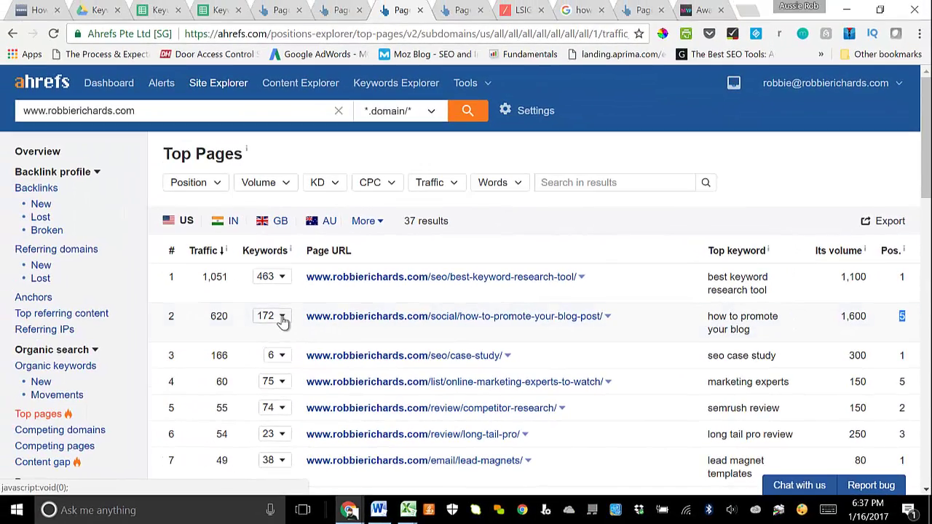
pyautogui.click(283, 317)
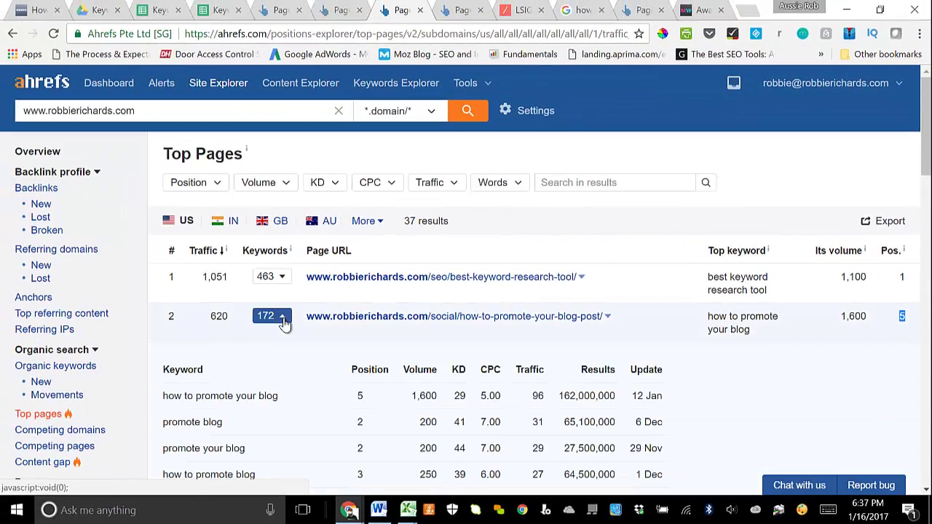
pyautogui.scroll(-1, 295, 326)
pyautogui.scroll(-3, 295, 326)
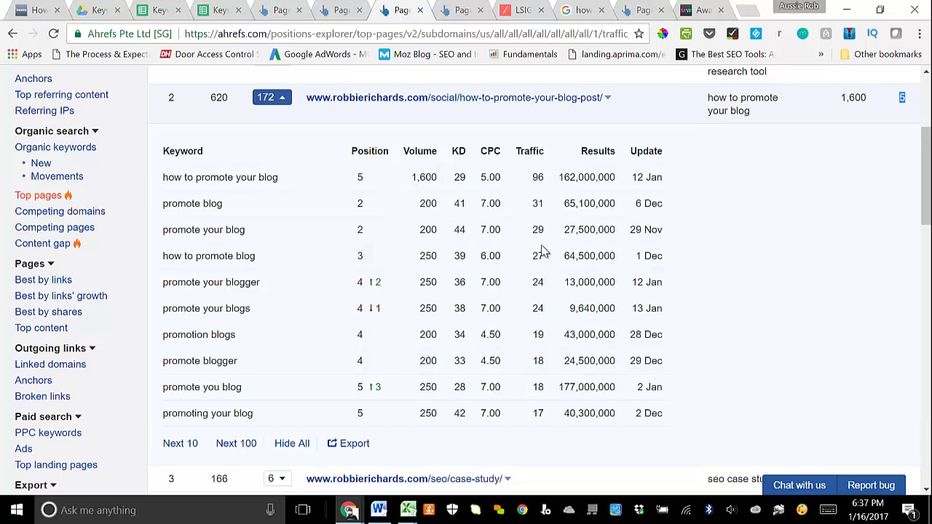
# Step: Load the next 100 ranking keywords for the how-to-promote-your-blog-post page and read through the extended list
pyautogui.click(237, 444)
pyautogui.scroll(-5, 293, 388)
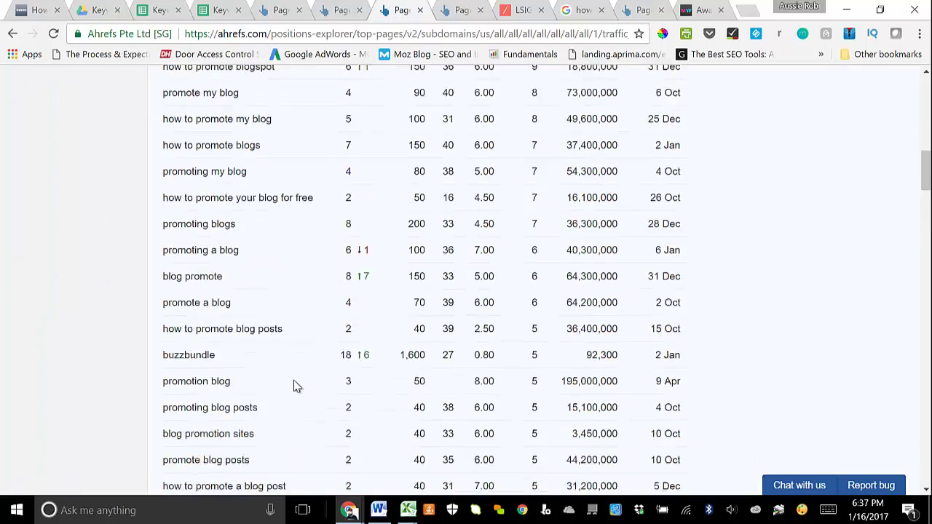
pyautogui.scroll(-20, 294, 386)
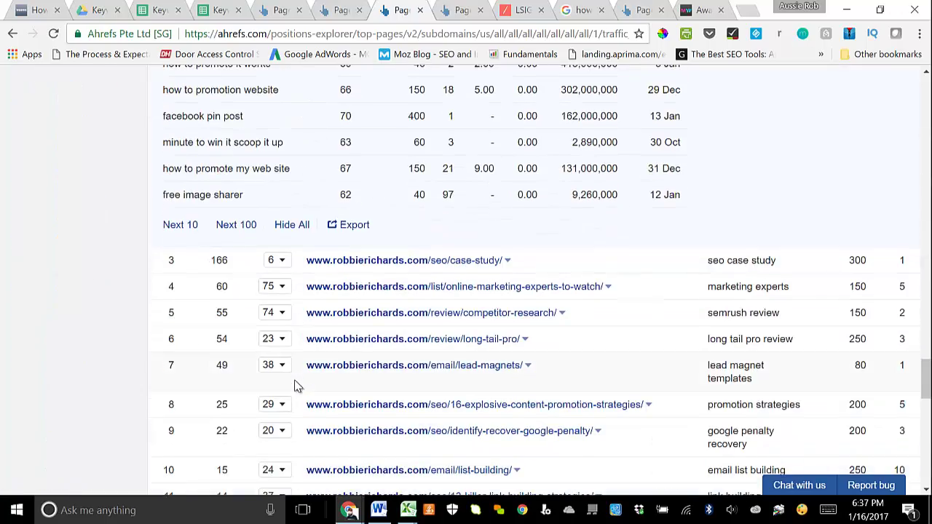
pyautogui.scroll(3, 297, 387)
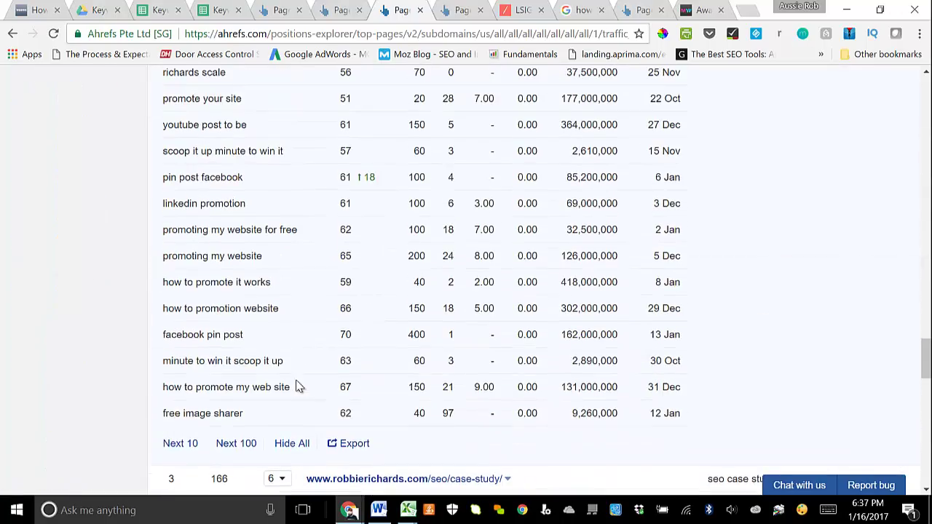
pyautogui.click(350, 512)
pyautogui.scroll(15, 443, 354)
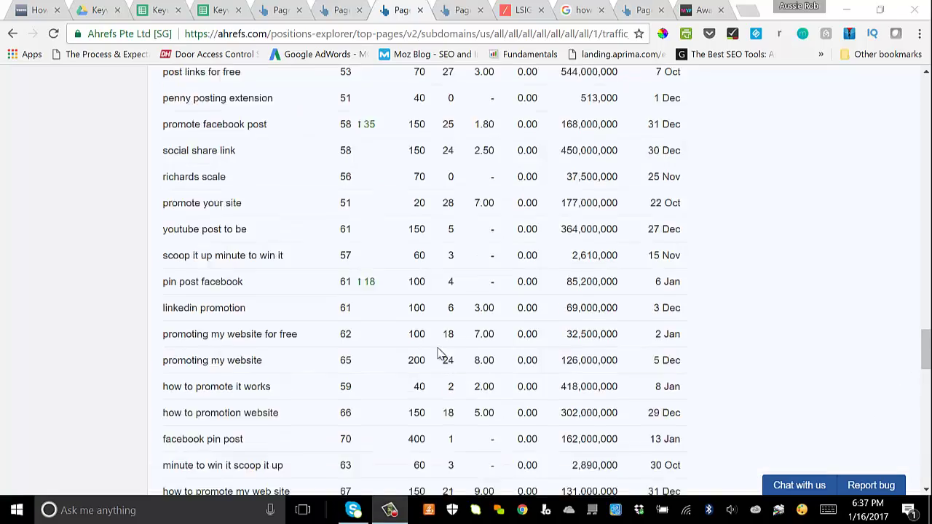
pyautogui.scroll(15, 446, 354)
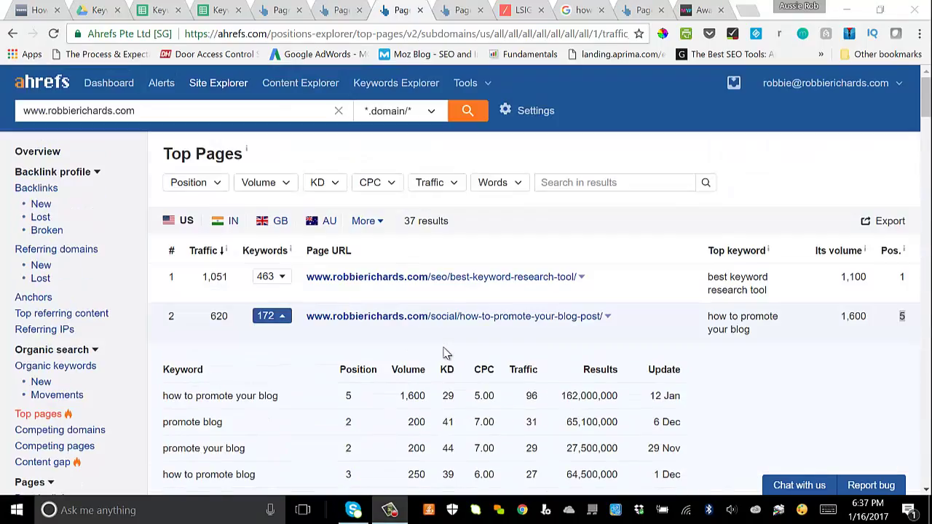
pyautogui.scroll(-1, 446, 354)
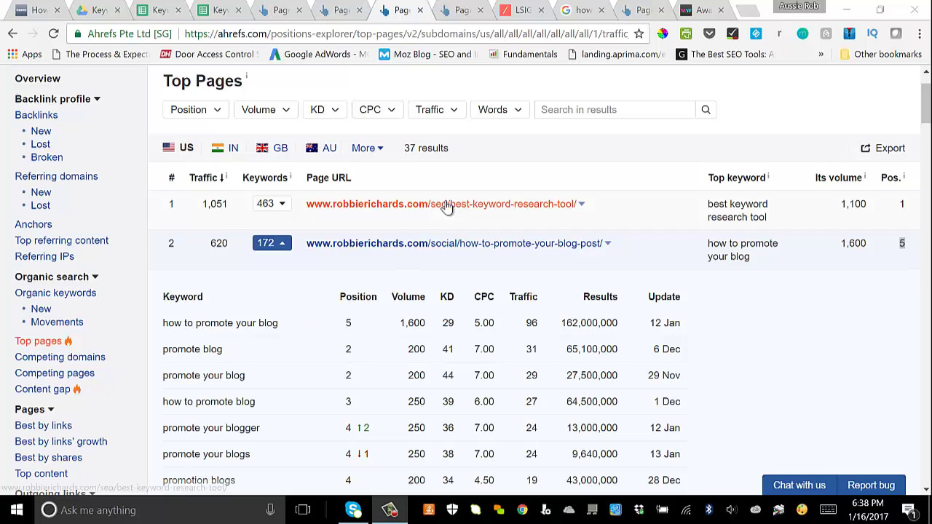
# Step: Switch to LSIGraph and examine the LSI keywords generated for "how to promote your blog"
pyautogui.click(516, 12)
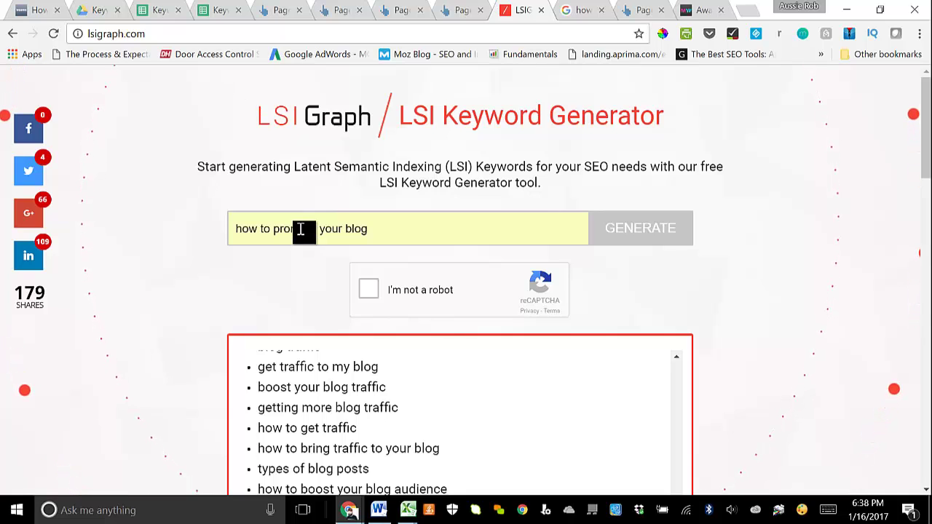
pyautogui.scroll(-2, 354, 232)
pyautogui.scroll(-3, 348, 234)
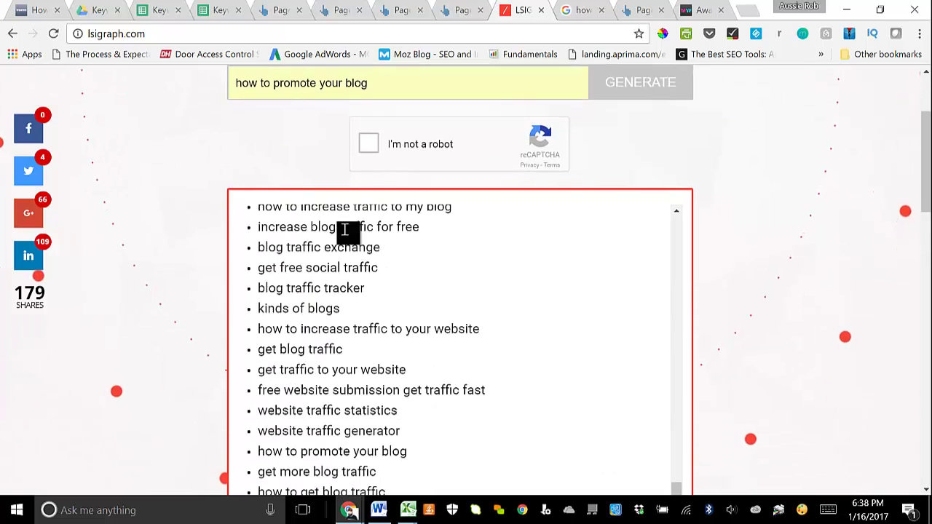
pyautogui.scroll(-3, 287, 327)
pyautogui.scroll(10, 276, 303)
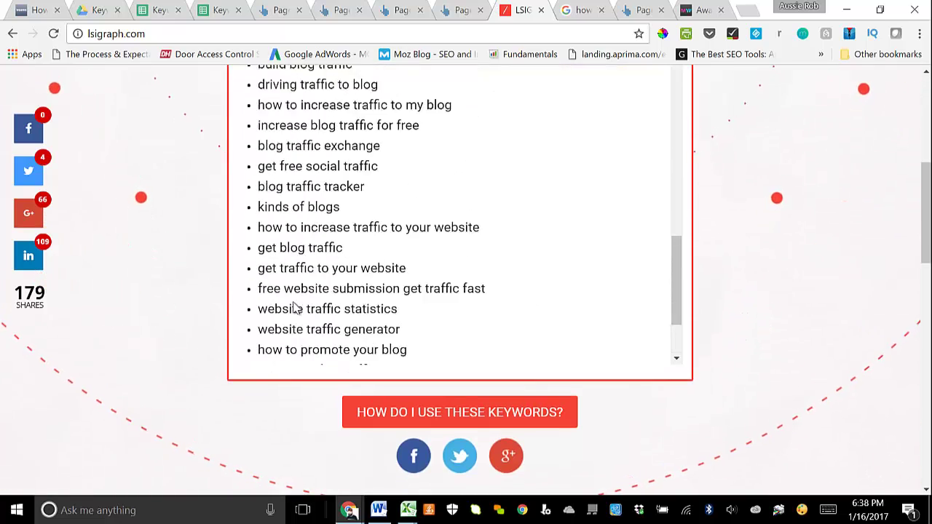
pyautogui.scroll(3, 324, 297)
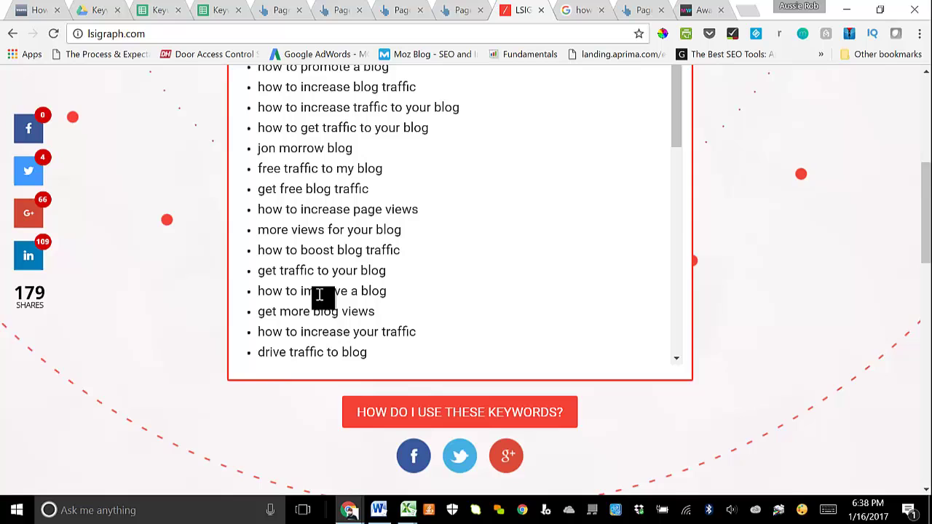
pyautogui.scroll(3, 186, 221)
pyautogui.scroll(5, 364, 268)
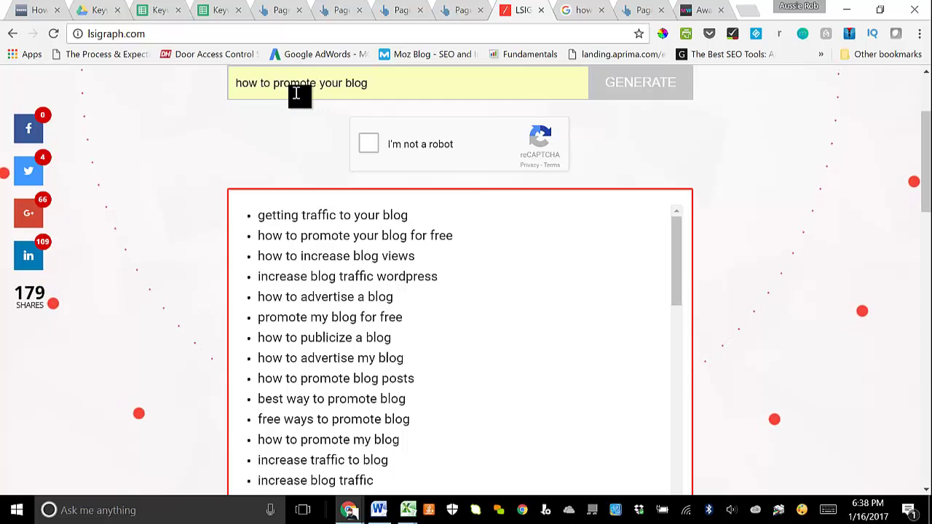
# Step: Review the first LSI keyword suggestions again and read LSIGraph's "What are LSI Keywords?" explanation
pyautogui.scroll(-1, 216, 224)
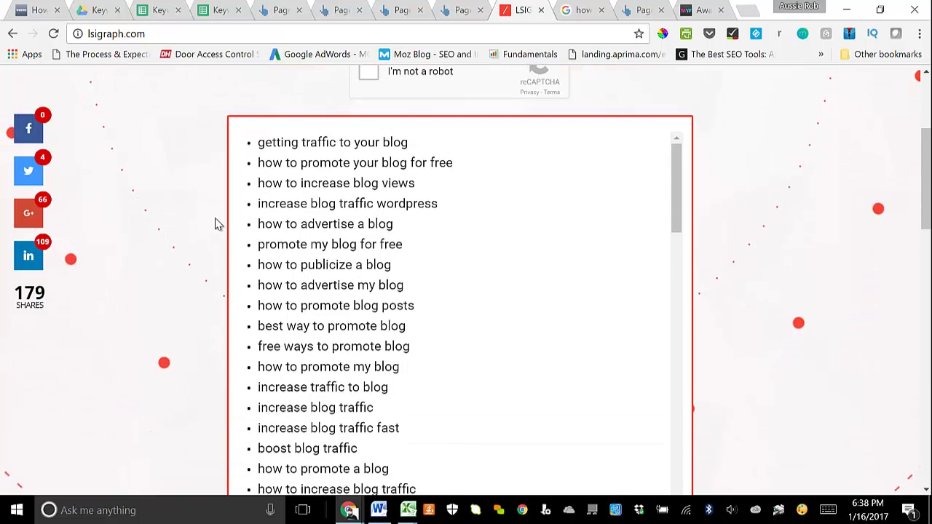
pyautogui.scroll(-3, 216, 224)
pyautogui.scroll(3, 205, 215)
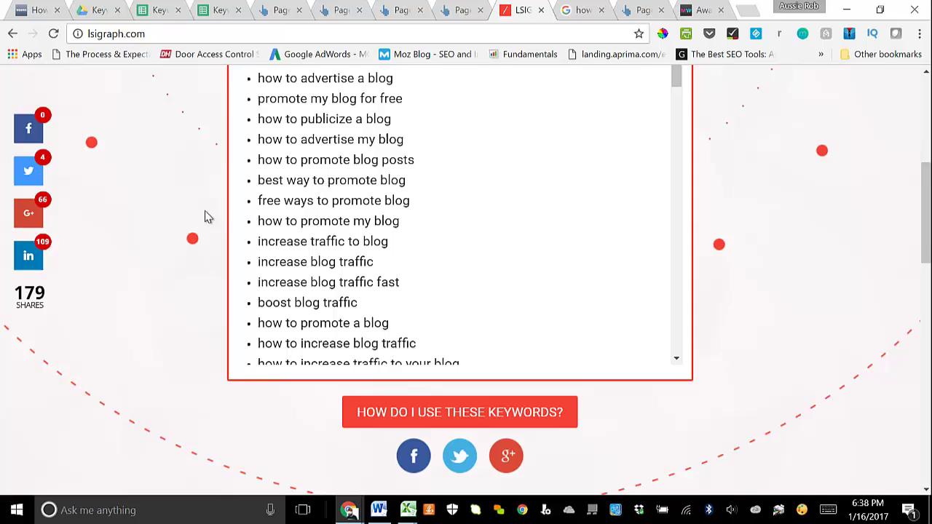
pyautogui.scroll(-3, 206, 217)
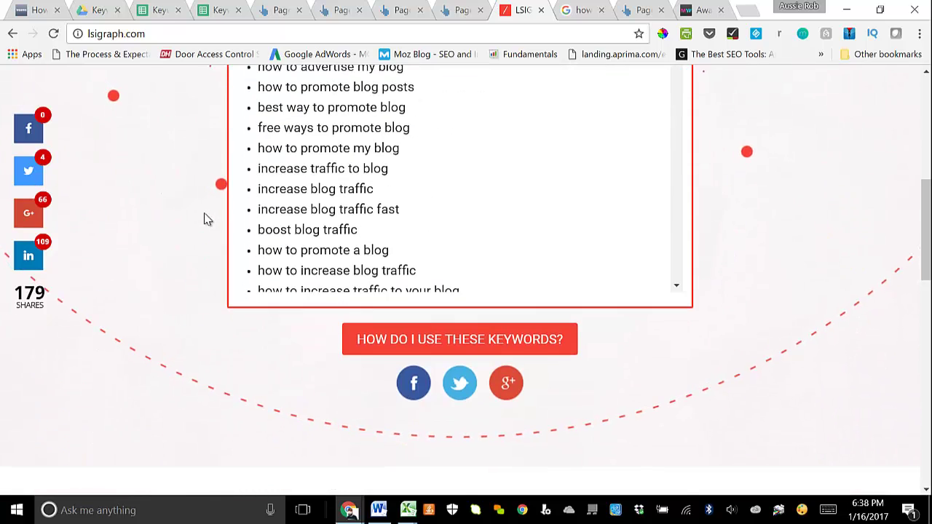
pyautogui.scroll(-4, 205, 218)
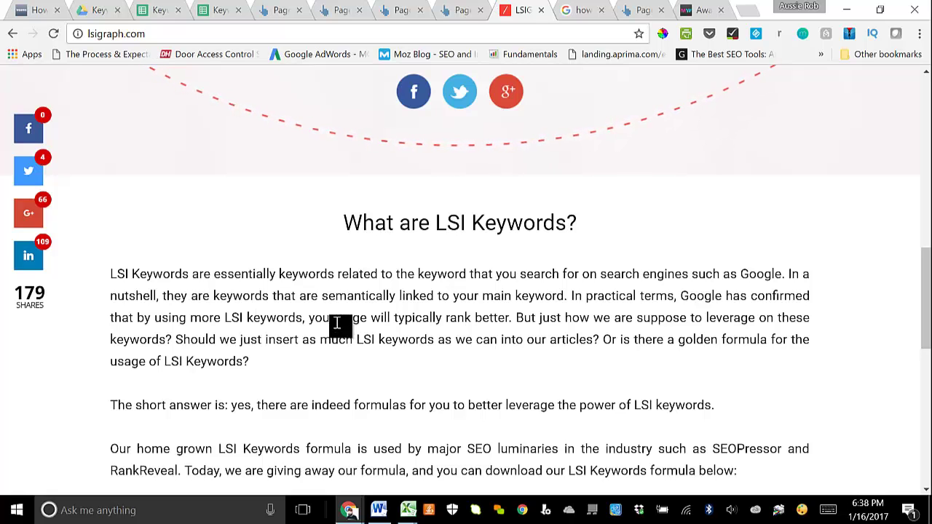
pyautogui.scroll(6, 392, 318)
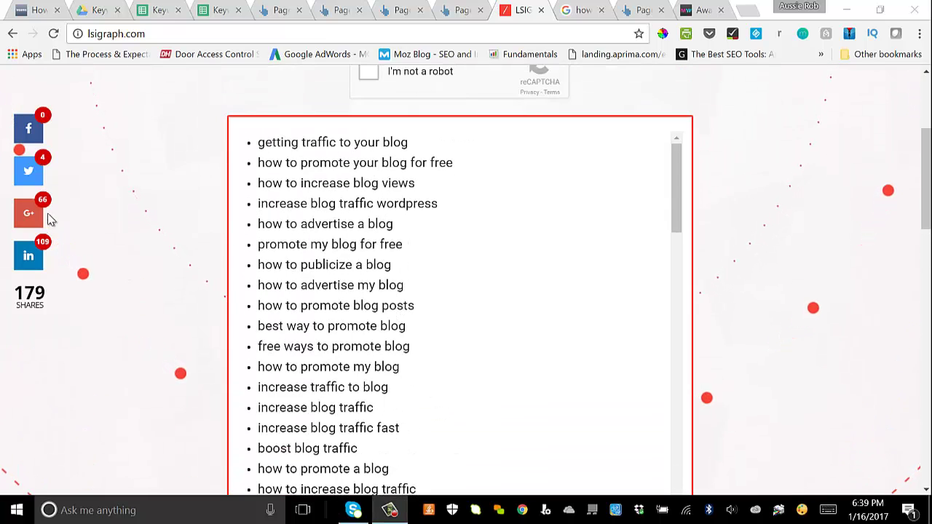
# Step: Open the Promote Blog sheet of the Keyword Spread spreadsheet and select the keywords in A2:A16
pyautogui.click(153, 10)
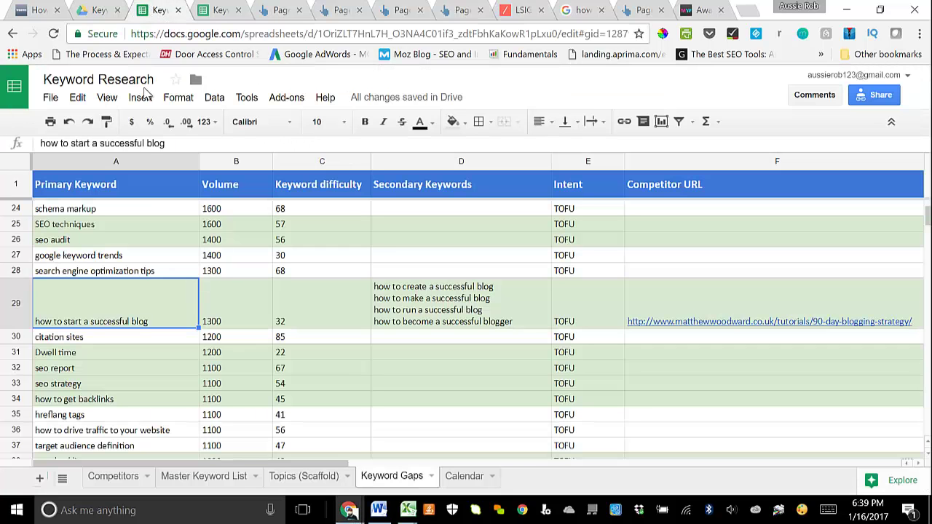
pyautogui.click(218, 10)
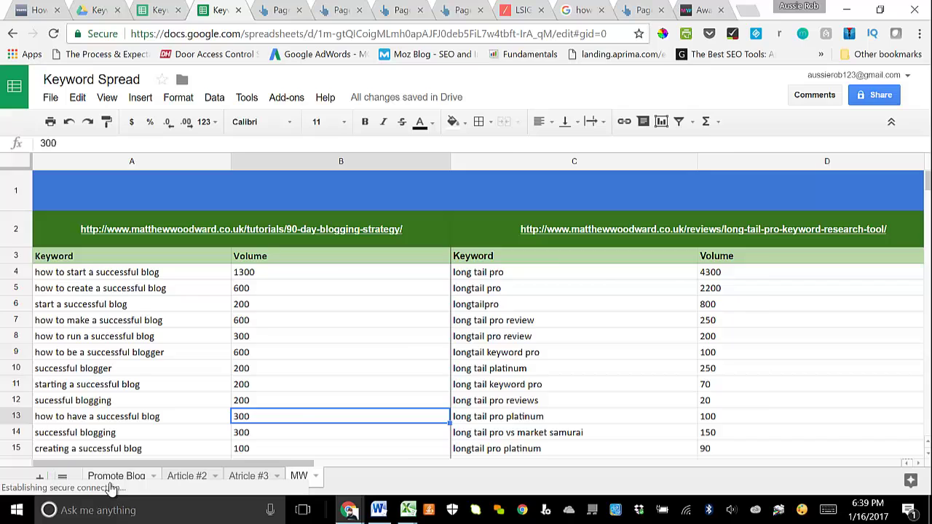
pyautogui.click(112, 479)
pyautogui.click(102, 192)
pyautogui.click(281, 193)
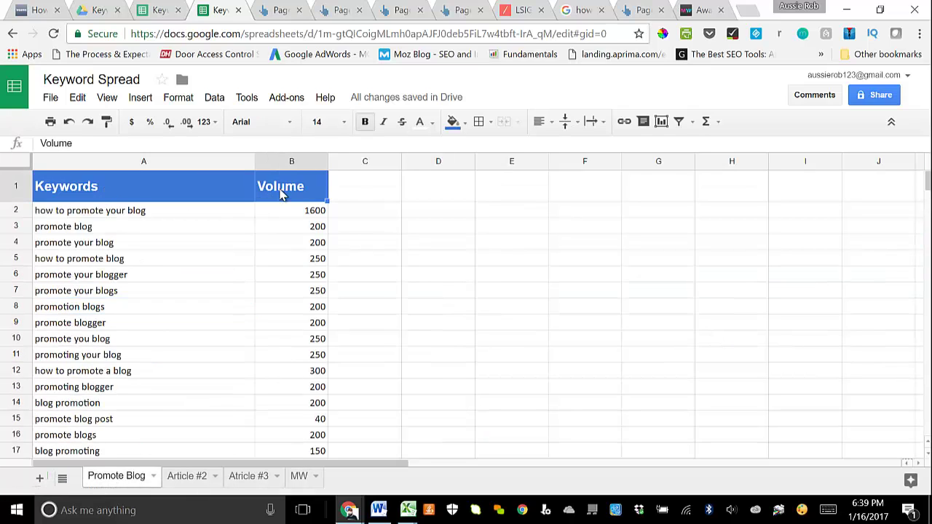
pyautogui.moveTo(146, 210); pyautogui.dragTo(187, 437)
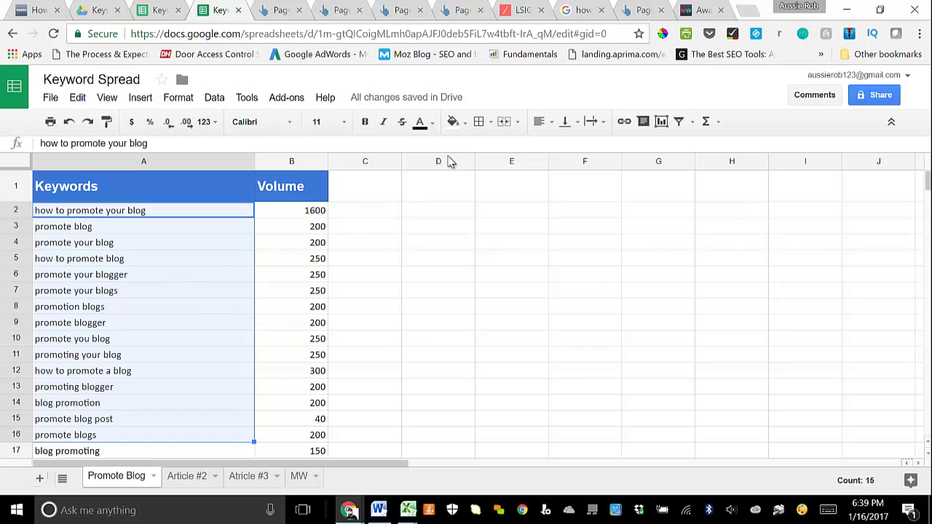
# Step: Compare the how-to-promote-your-blog-post page's keywords in Ahrefs with the keywords and volumes in the Promote Blog sheet
pyautogui.click(405, 12)
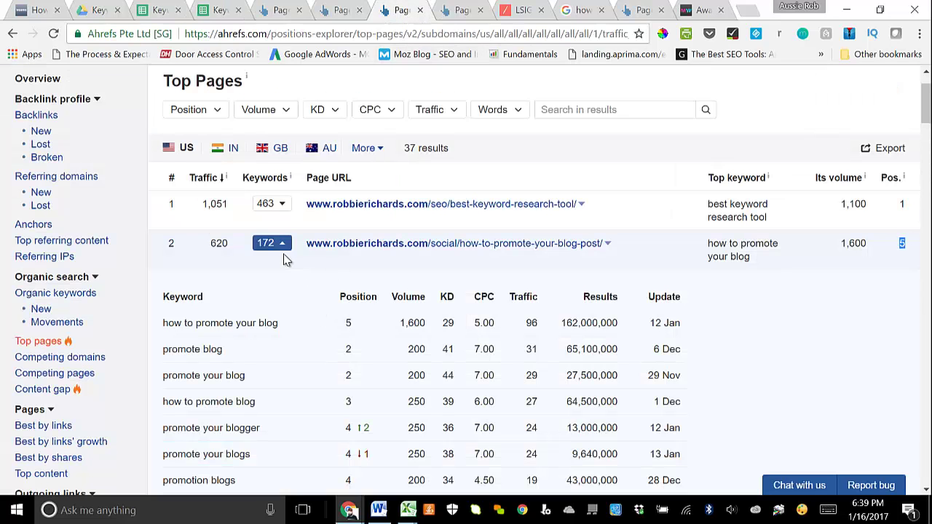
pyautogui.scroll(-3, 270, 343)
pyautogui.scroll(1, 270, 343)
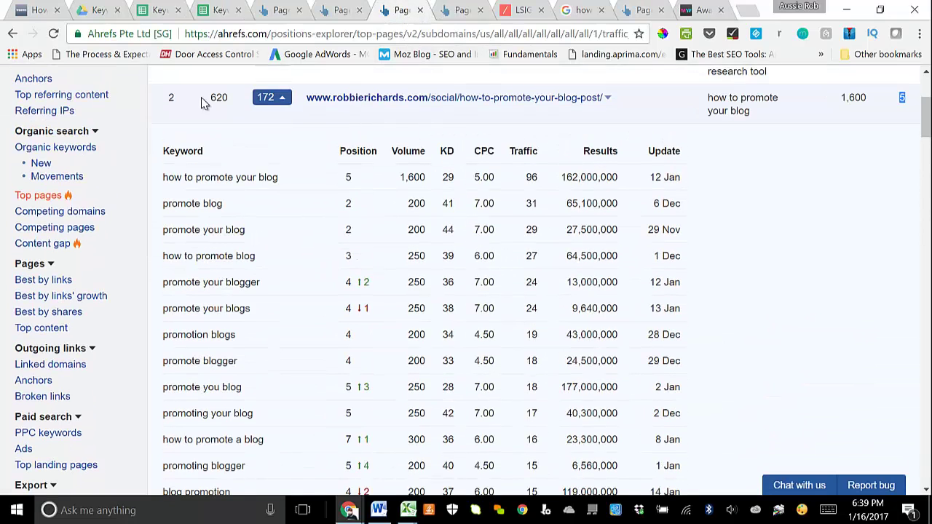
pyautogui.click(209, 12)
pyautogui.scroll(-5, 284, 295)
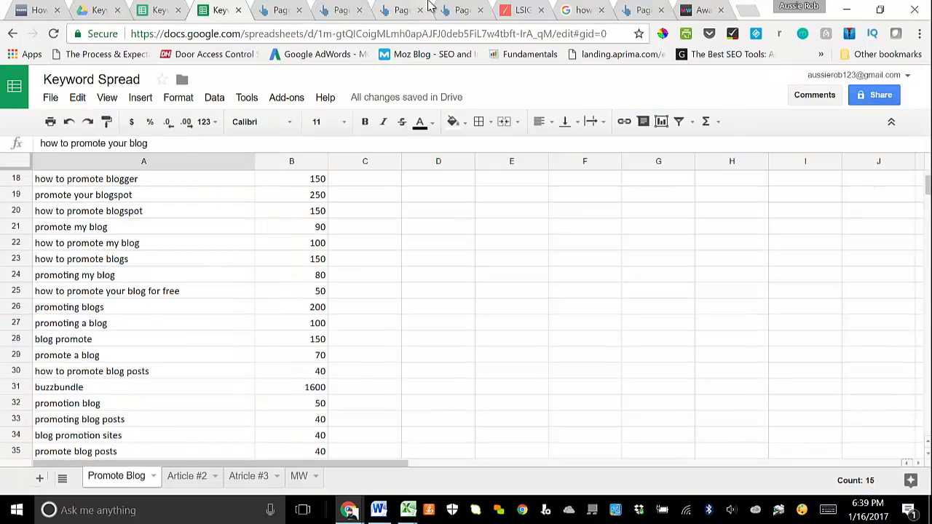
# Step: Check the LSIGraph suggestions against the Promote Blog sheet, leaving empty cell E25 selected
pyautogui.click(504, 9)
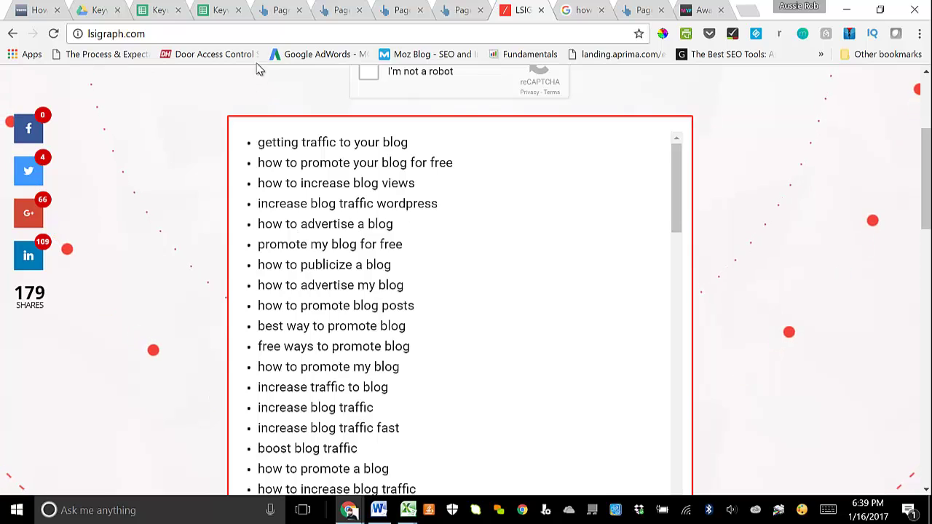
pyautogui.click(210, 11)
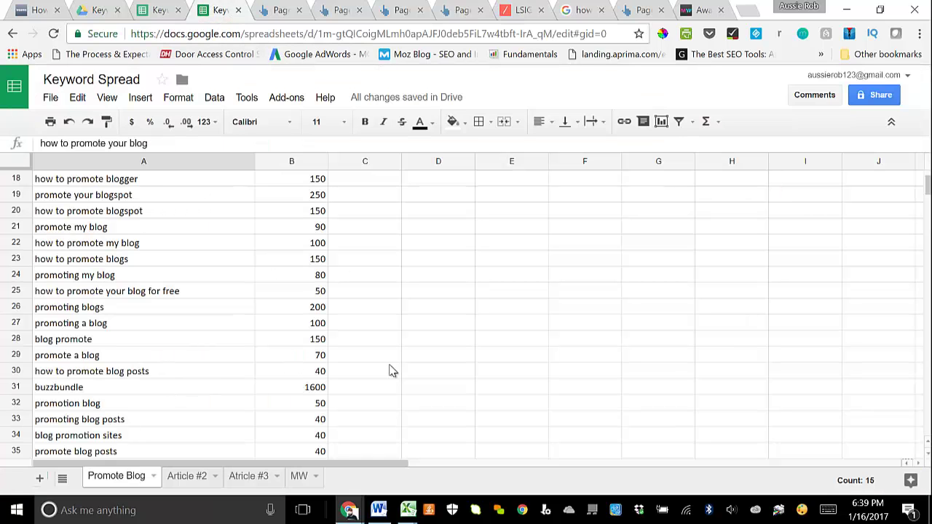
pyautogui.click(537, 296)
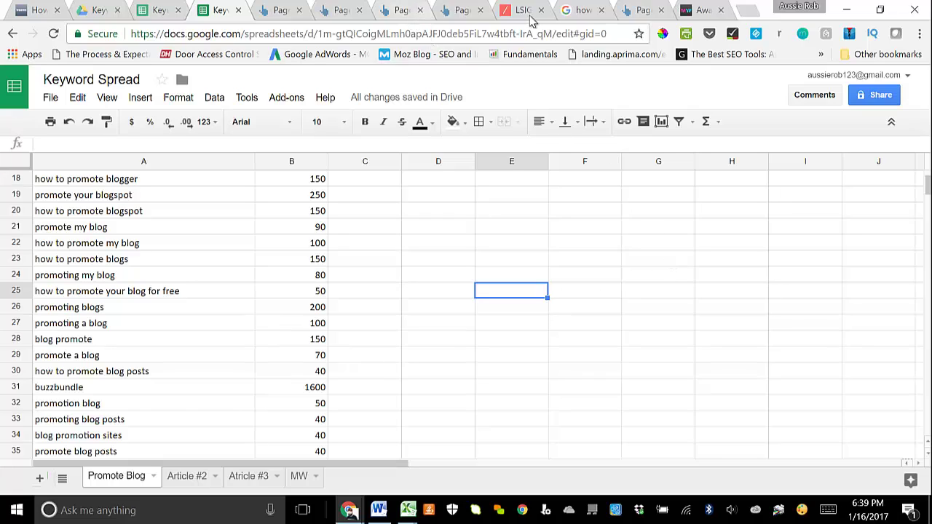
# Step: Switch to the Google results for "how to promote your blog" and examine the top-ranking competitor articles
pyautogui.click(583, 10)
pyautogui.scroll(4, 340, 218)
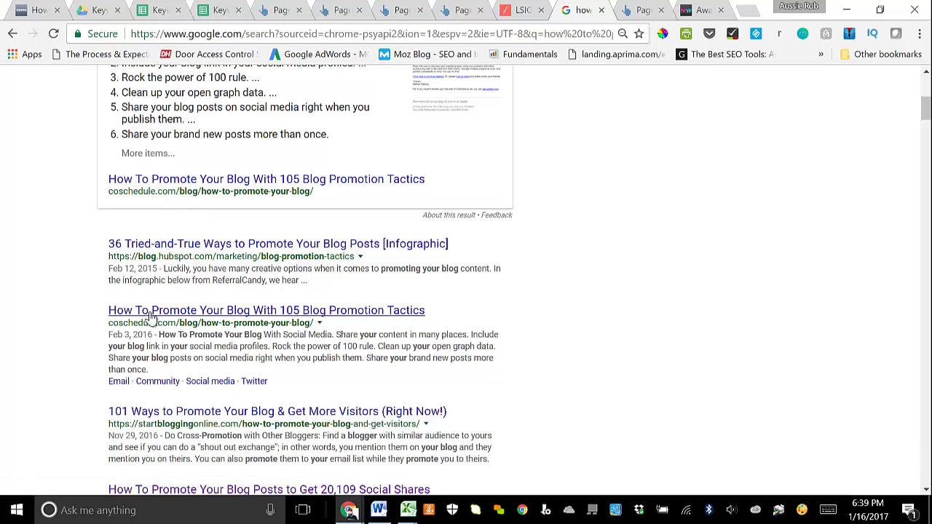
pyautogui.scroll(5, 205, 159)
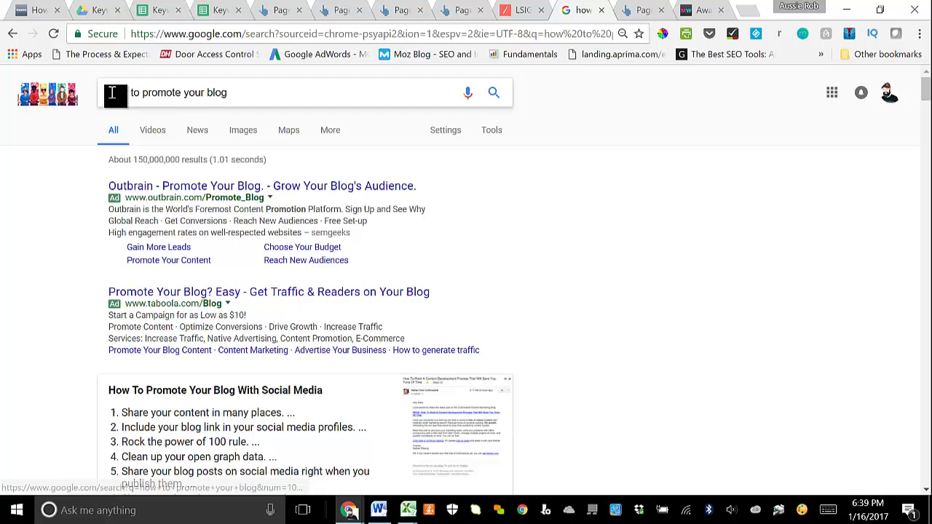
pyautogui.scroll(-7, 210, 216)
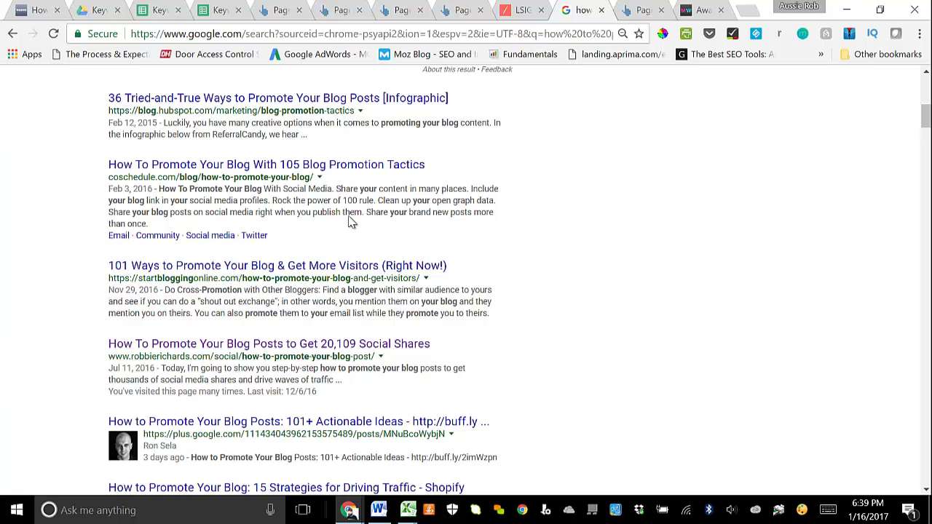
# Step: In Ahrefs' Top Pages report for startbloggingonline.com's how-to-promote-your-blog-and-get-visitors page, collapse and re-expand the ranking keywords
pyautogui.click(455, 12)
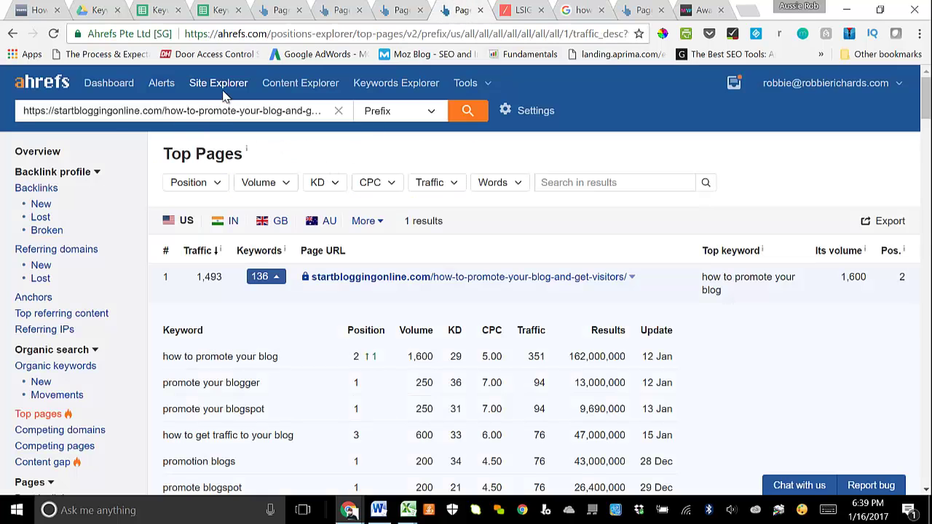
pyautogui.click(279, 281)
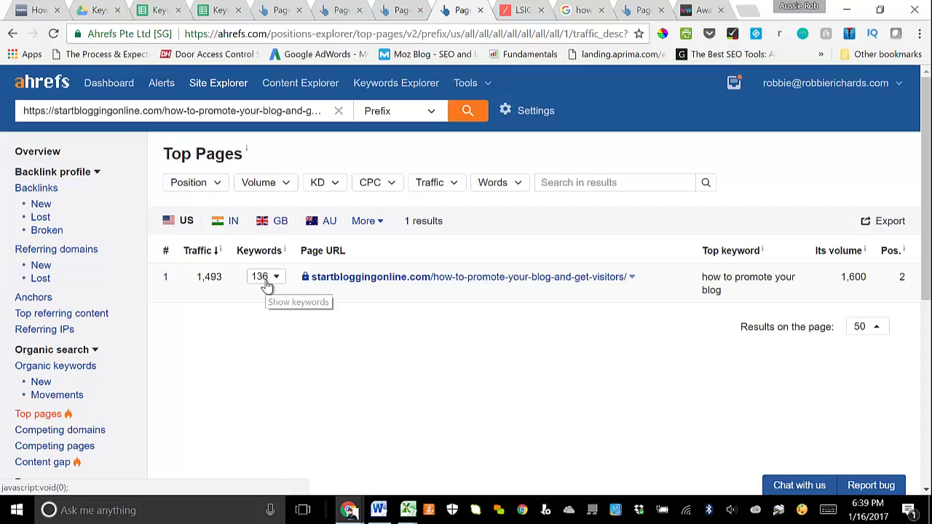
pyautogui.click(278, 280)
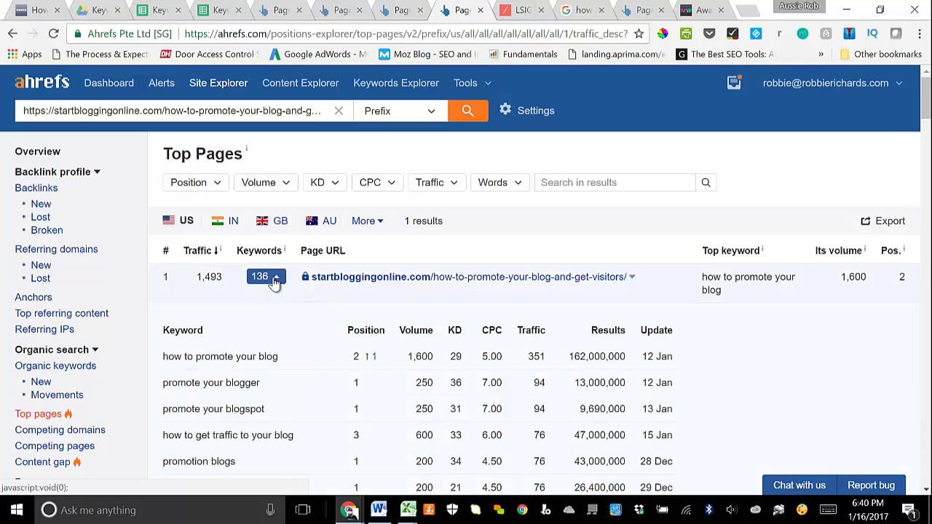
# Step: Examine the full list of ranking keywords and volumes for startbloggingonline.com's how-to-promote-your-blog-and-get-visitors page
pyautogui.scroll(-4, 273, 281)
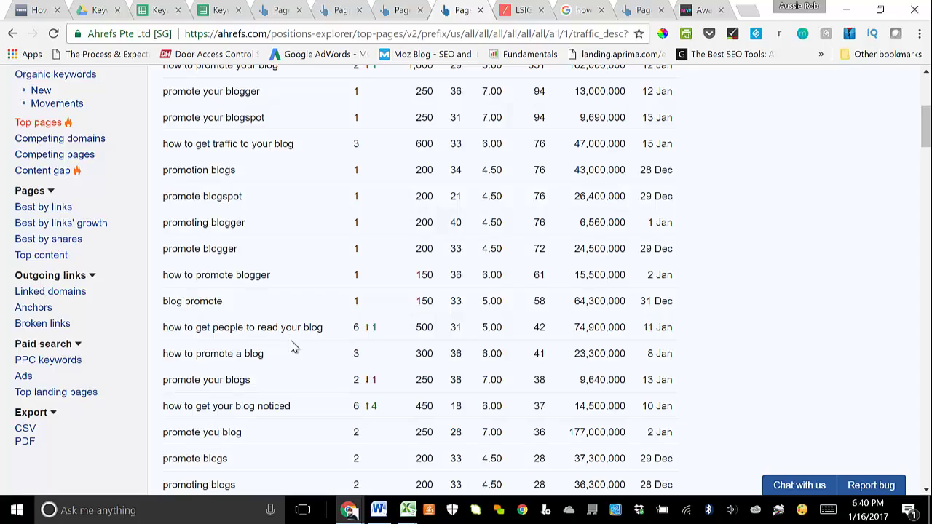
pyautogui.scroll(-4, 289, 346)
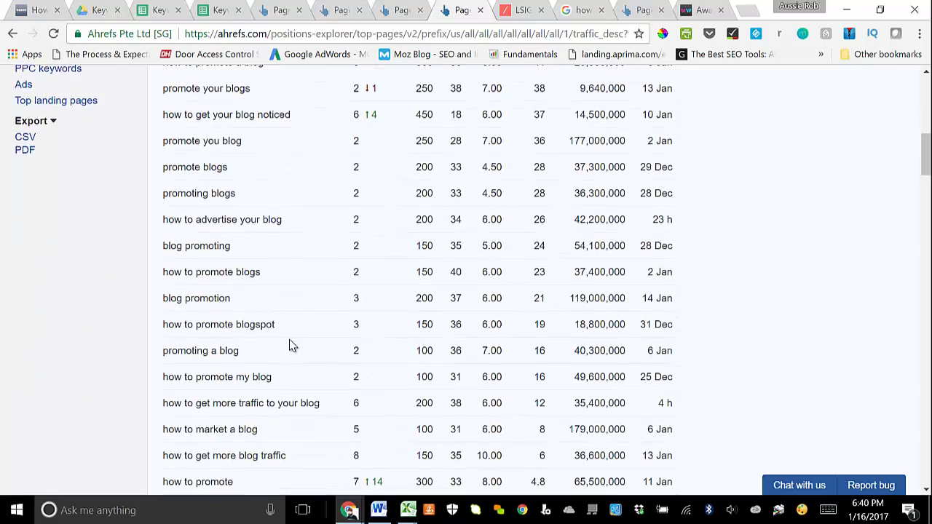
pyautogui.scroll(-12, 290, 346)
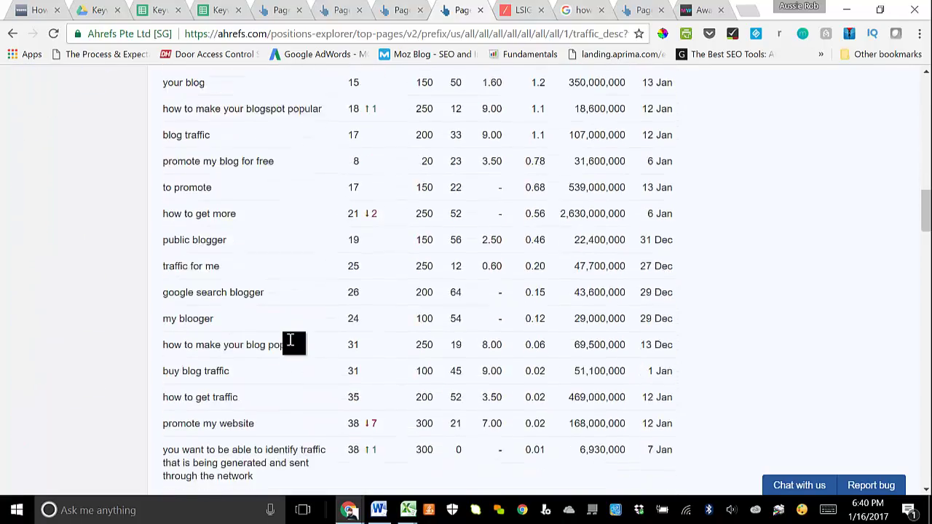
pyautogui.scroll(-16, 289, 340)
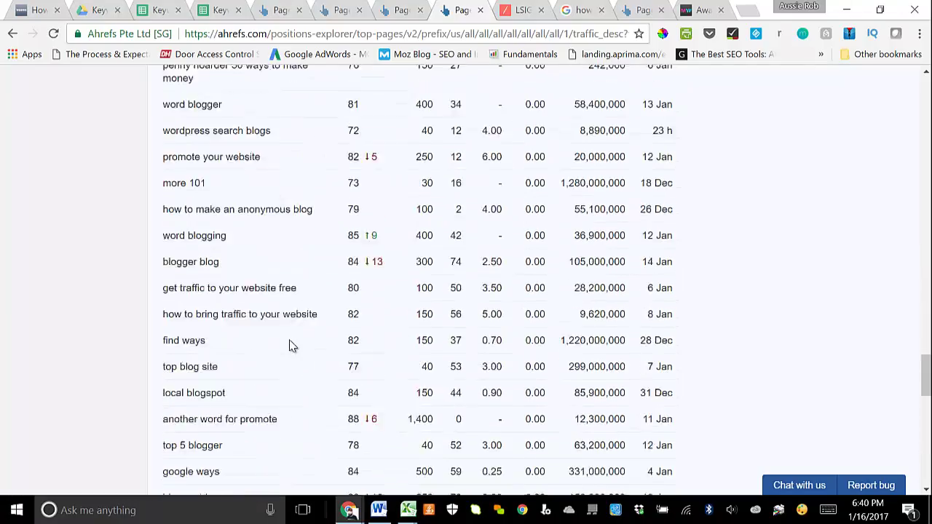
pyautogui.scroll(-6, 284, 359)
pyautogui.scroll(15, 250, 349)
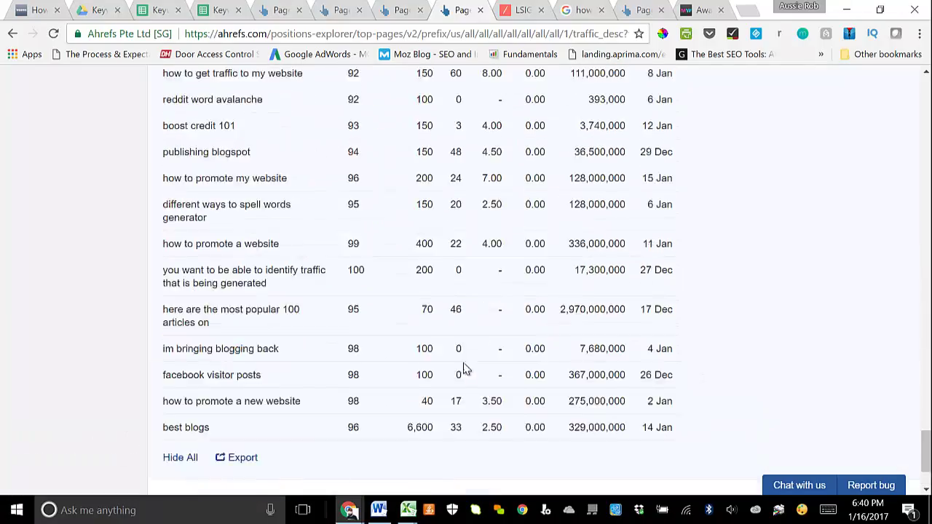
# Step: Switch to the Keyword Spread spreadsheet and review the keywords and volumes collected in the Promote Blog sheet
pyautogui.click(157, 10)
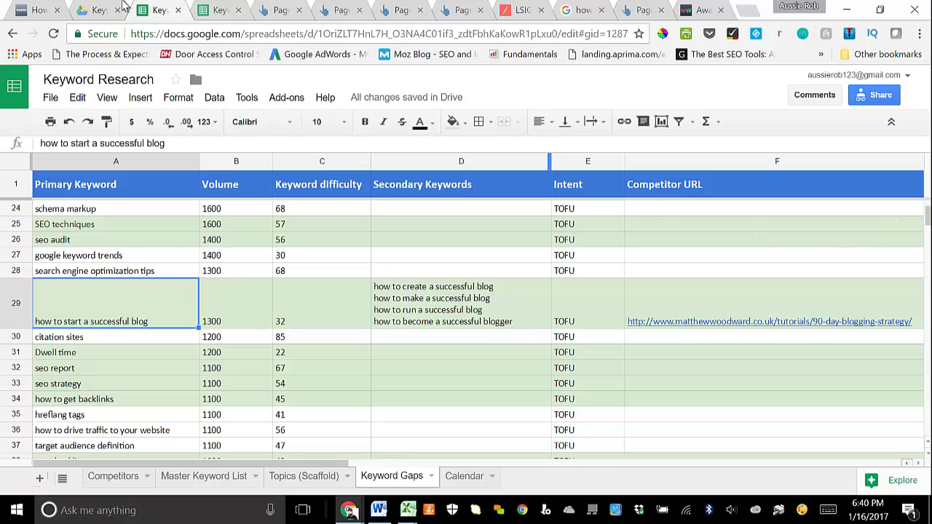
pyautogui.click(222, 10)
pyautogui.scroll(-6, 138, 329)
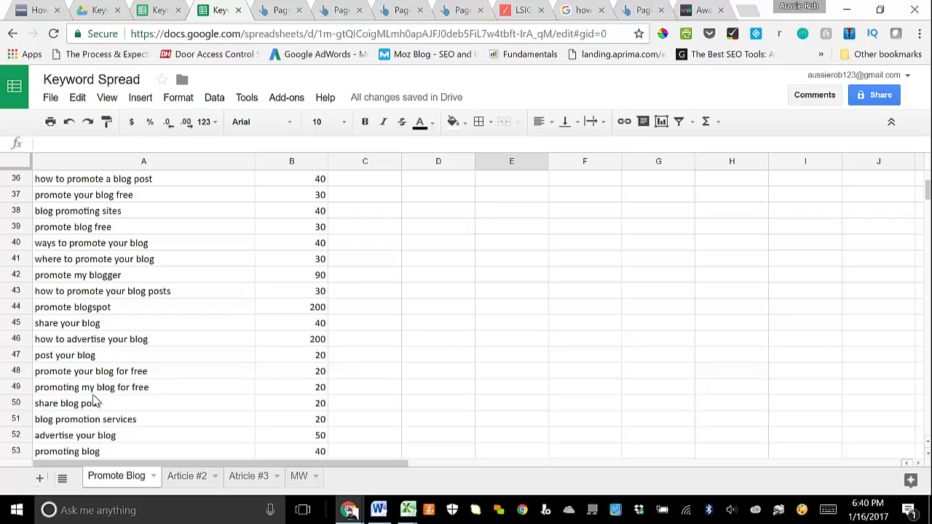
pyautogui.scroll(-5, 106, 356)
pyautogui.scroll(-4, 123, 393)
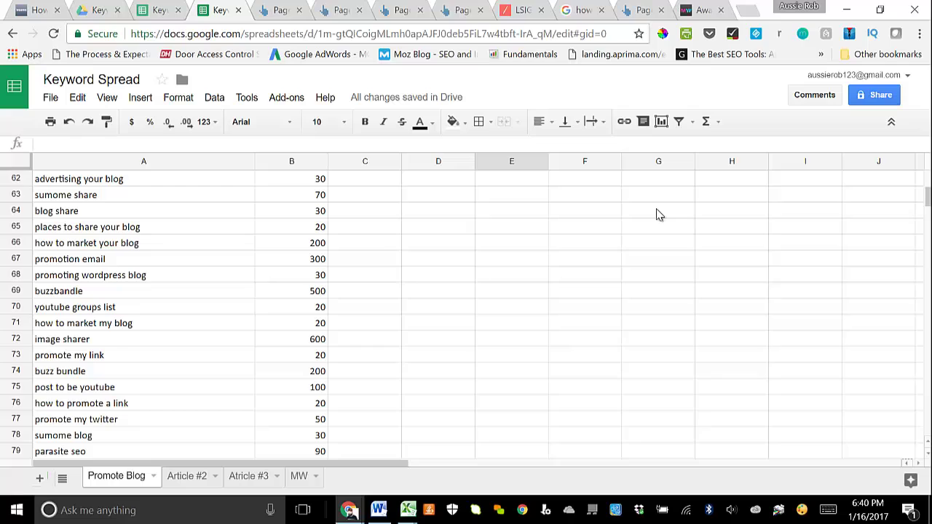
# Step: Review the Google results for "how to promote your blog" against the keyword list in the Promote Blog sheet
pyautogui.click(581, 12)
pyautogui.scroll(-1, 276, 284)
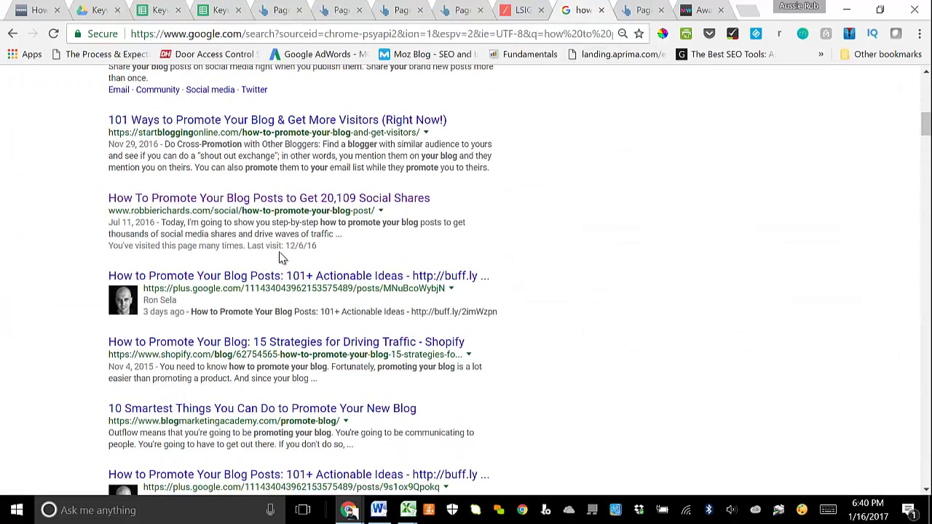
pyautogui.scroll(-3, 281, 257)
pyautogui.scroll(3, 277, 235)
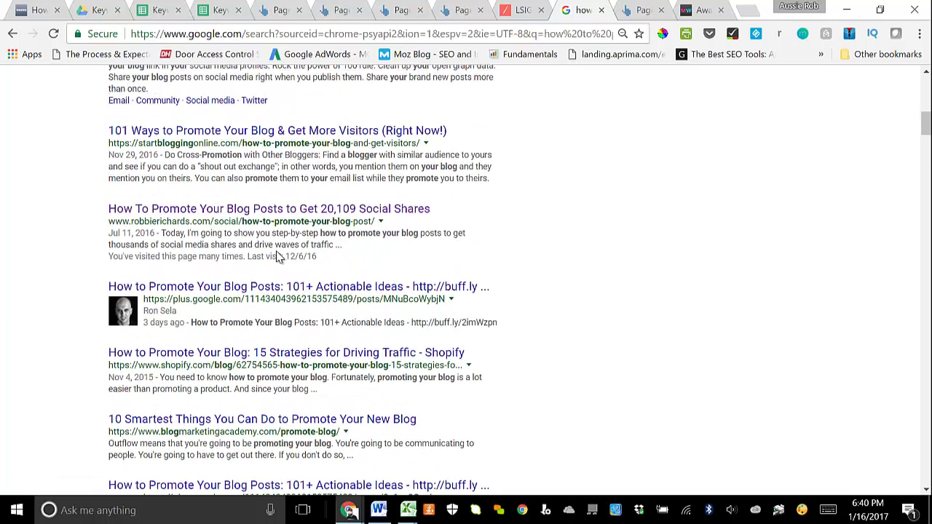
pyautogui.scroll(2, 284, 252)
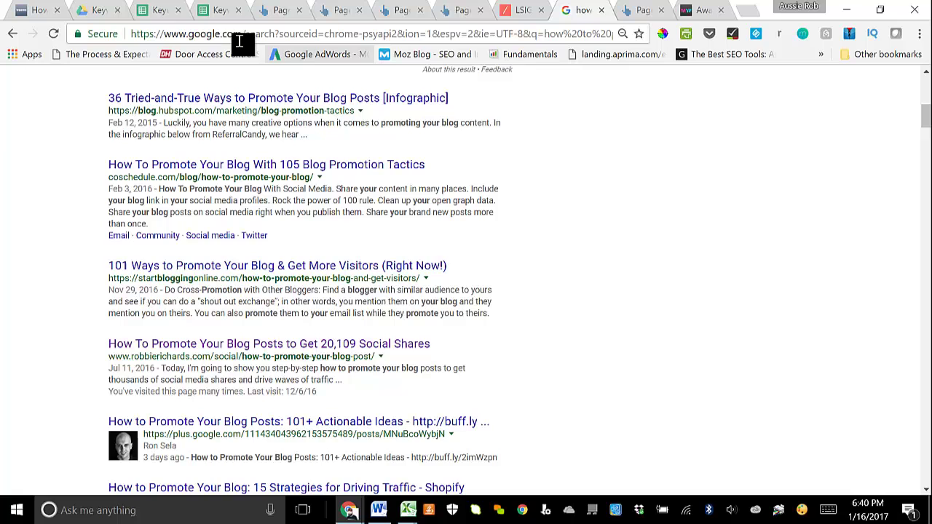
pyautogui.click(212, 11)
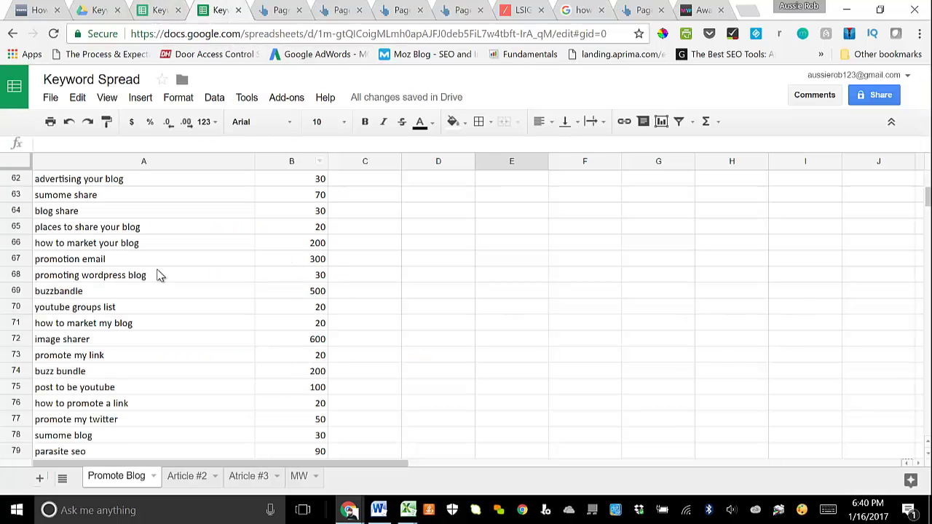
pyautogui.scroll(7, 160, 275)
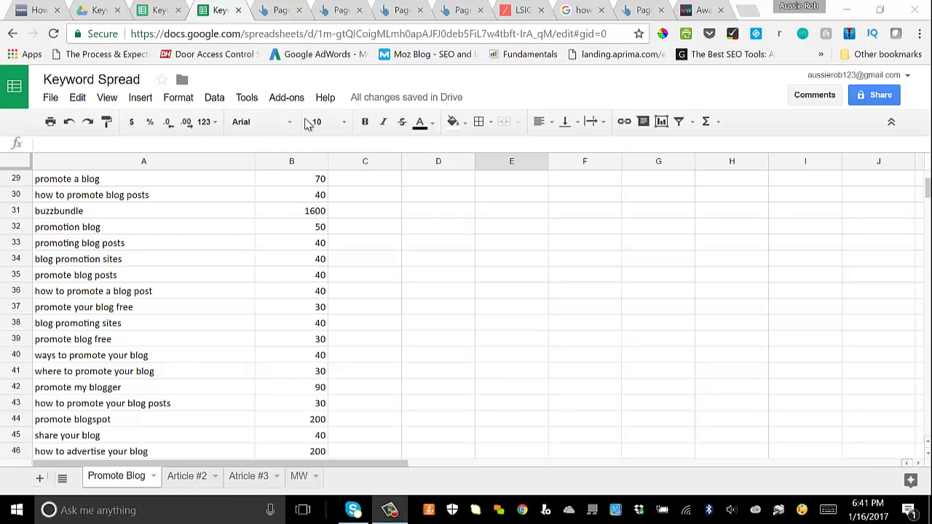
pyautogui.click(441, 10)
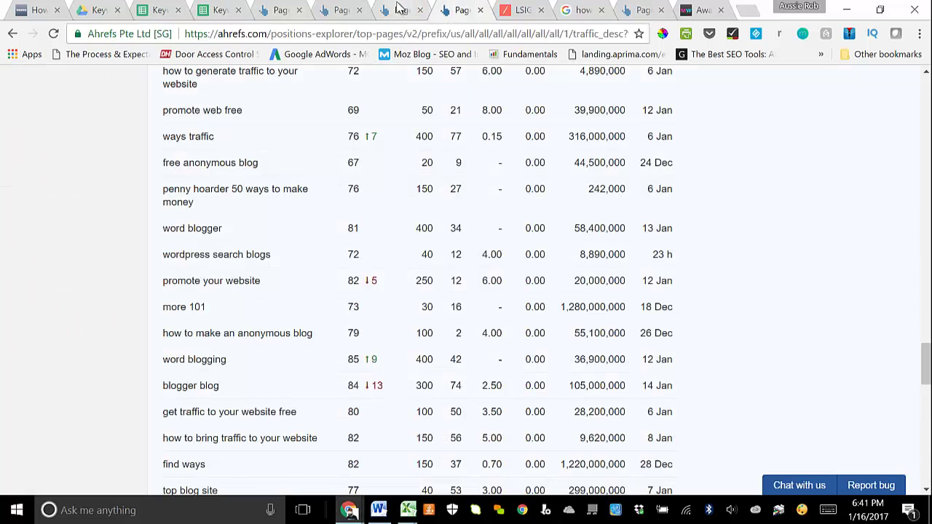
pyautogui.click(401, 11)
pyautogui.click(271, 102)
pyautogui.scroll(2, 430, 198)
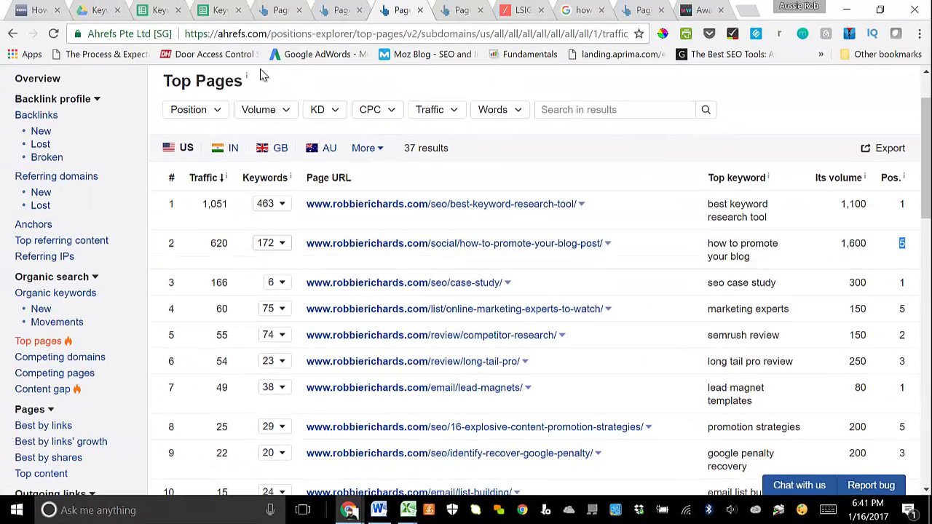
pyautogui.click(217, 12)
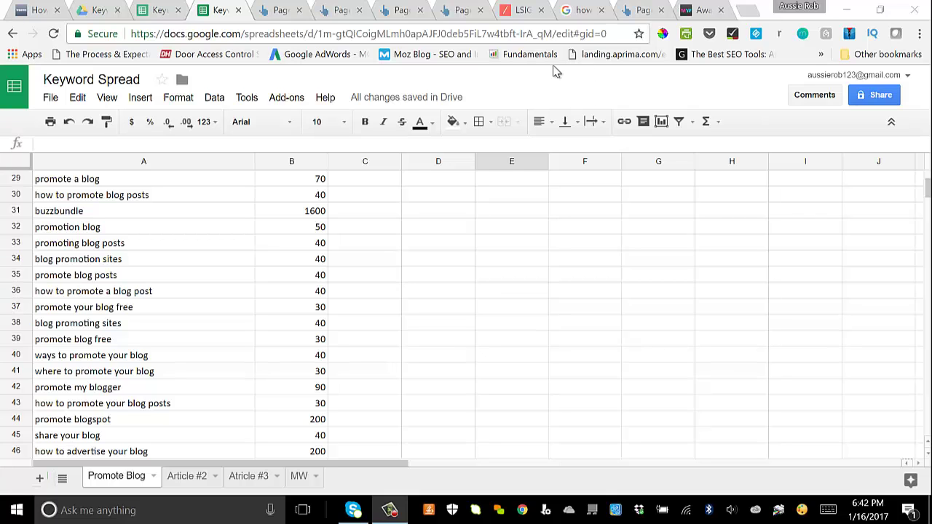
pyautogui.click(408, 10)
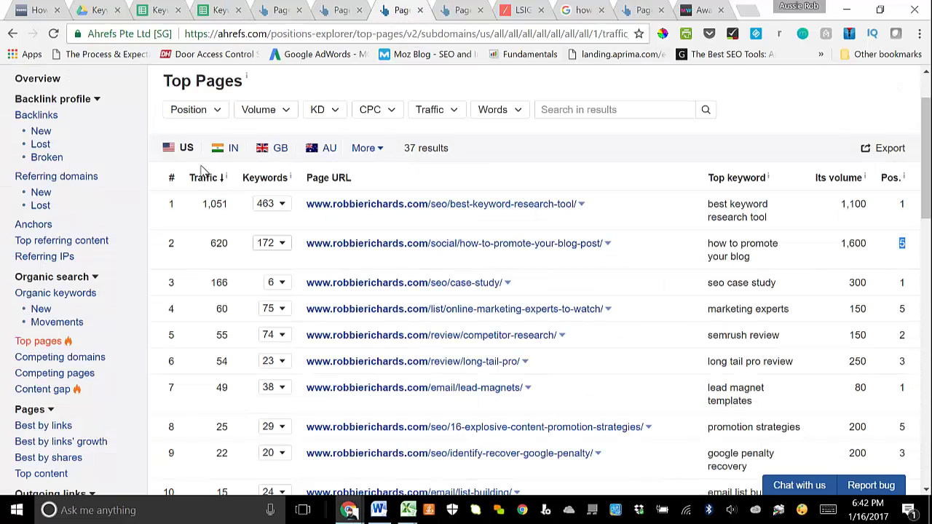
pyautogui.click(46, 359)
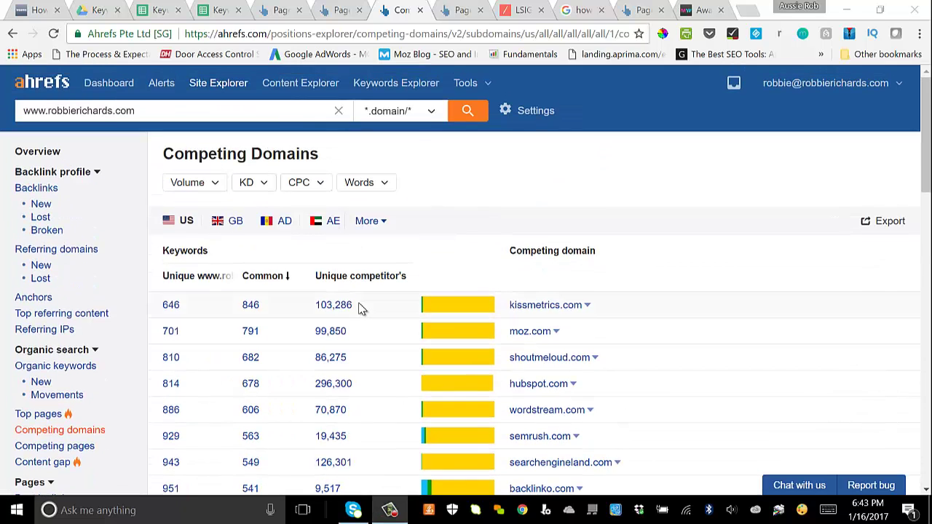
pyautogui.scroll(-5, 362, 309)
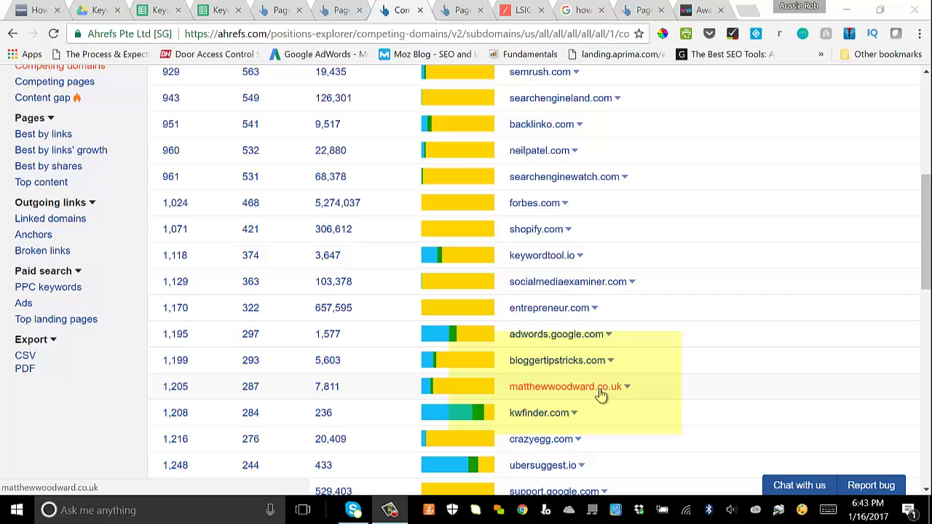
# Step: Open the Ahrefs overview of the competing domain matthewwoodward.co.uk and review its backlink and organic metrics
pyautogui.click(626, 387)
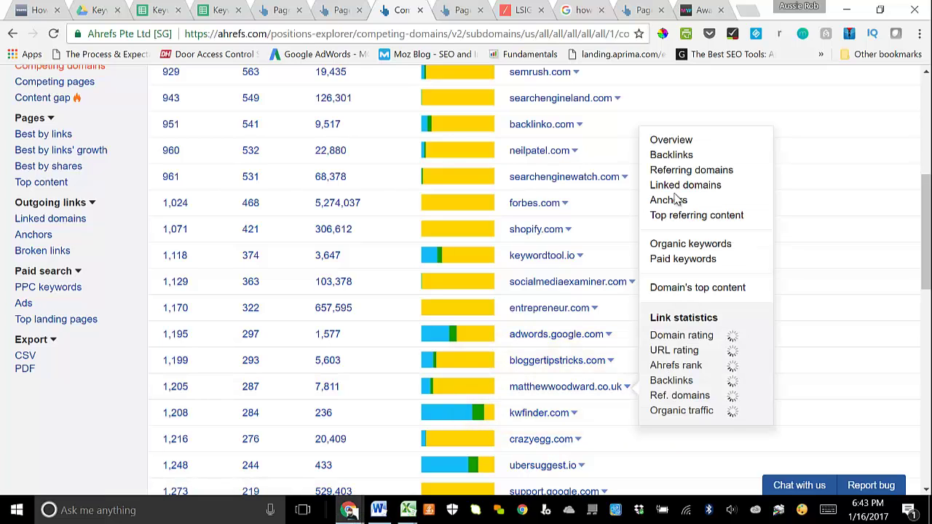
pyautogui.click(671, 140)
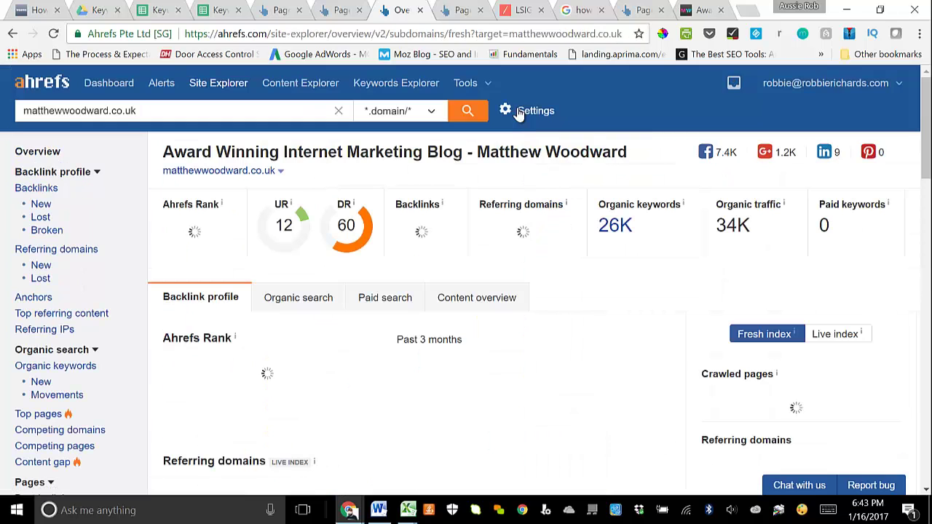
pyautogui.scroll(-2, 429, 204)
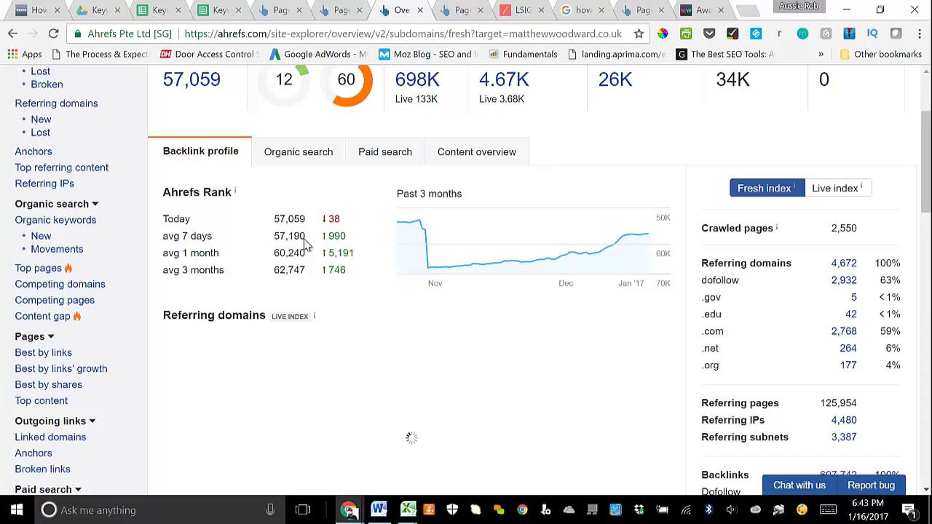
pyautogui.scroll(2, 192, 248)
pyautogui.scroll(-1, 121, 201)
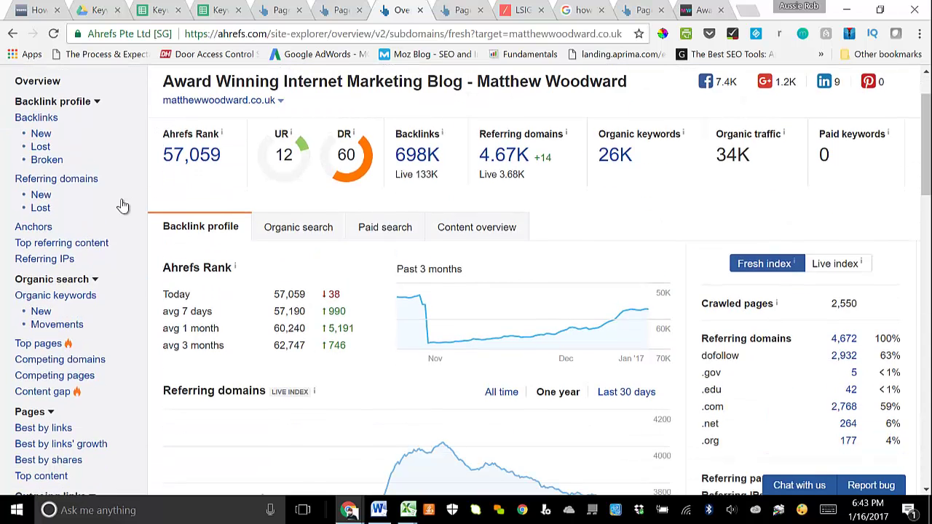
# Step: Open the Top Pages report for matthewwoodward.co.uk, dismiss the export notice and sort the pages by number of keywords
pyautogui.click(37, 346)
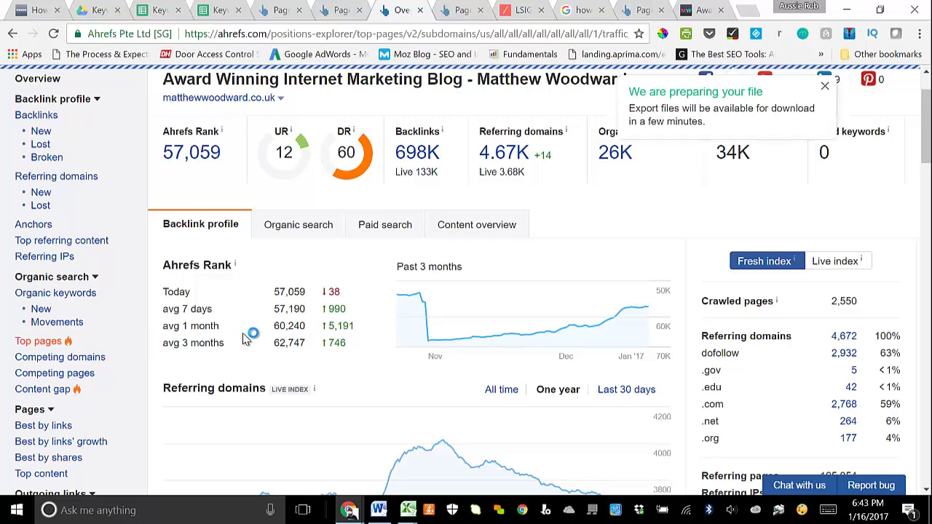
pyautogui.click(826, 85)
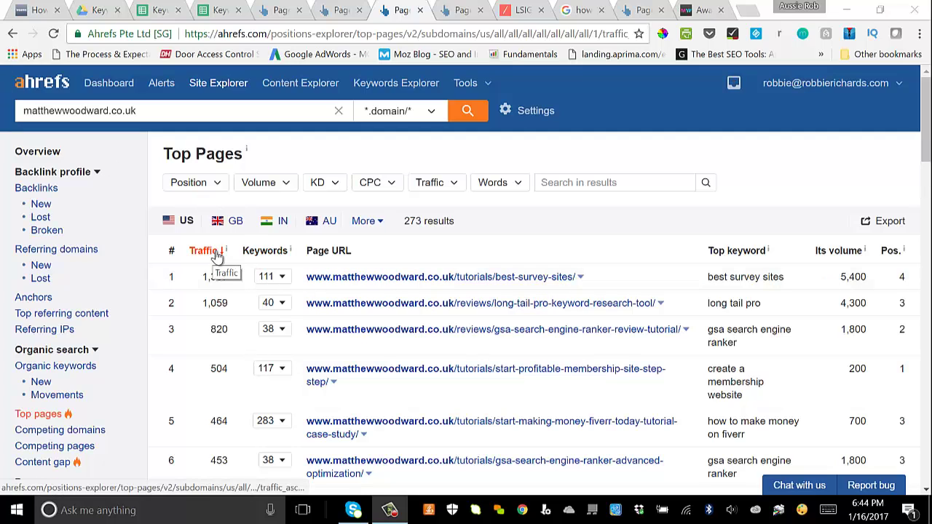
pyautogui.click(271, 264)
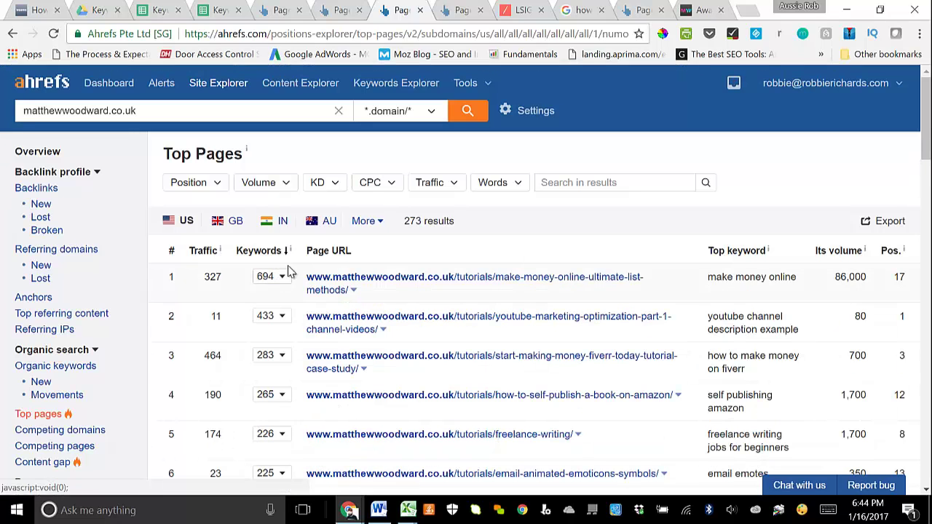
# Step: Examine matthewwoodward.co.uk's top pages with their top keywords and volumes, down to the 90-day-blogging-strategy tutorial
pyautogui.scroll(-1, 488, 280)
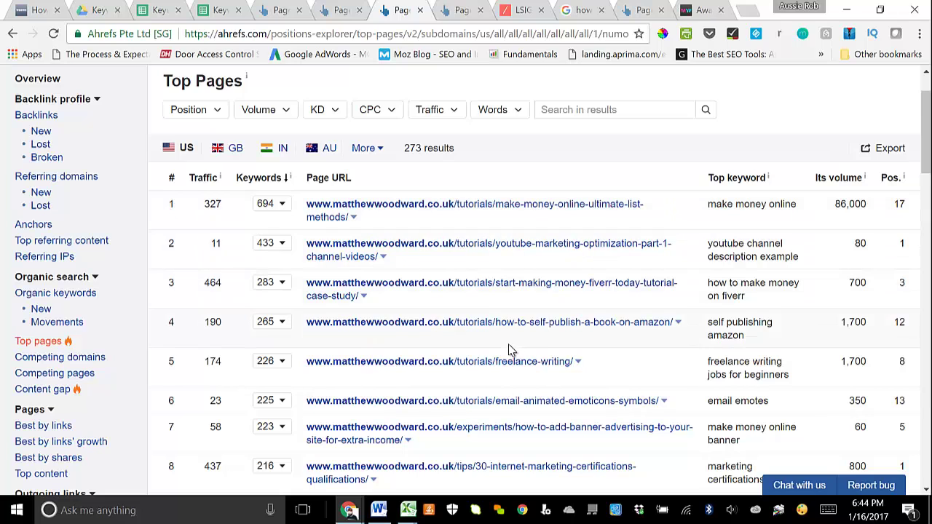
pyautogui.scroll(-1, 491, 318)
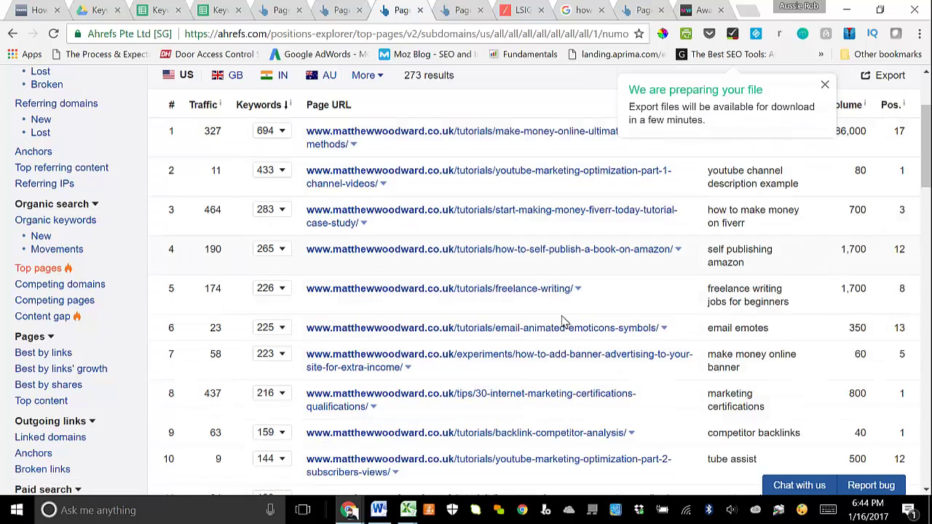
pyautogui.scroll(-2, 553, 313)
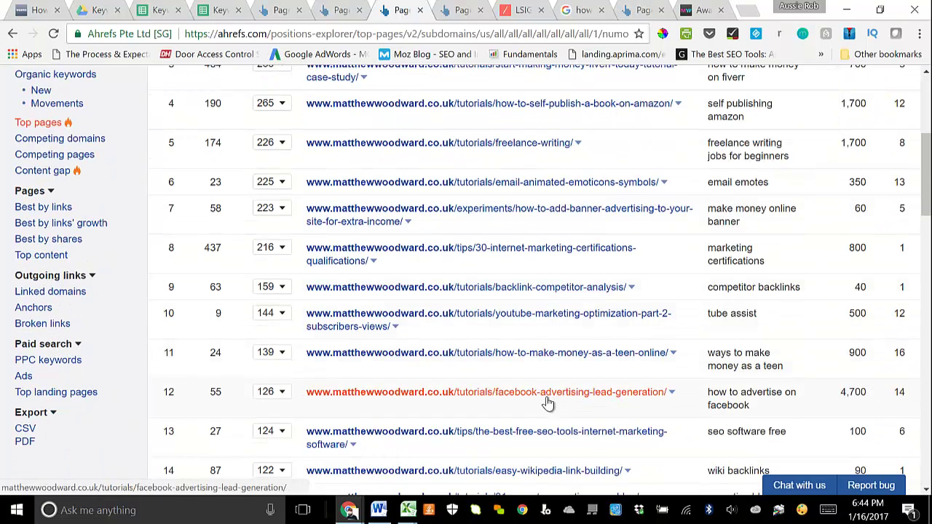
pyautogui.scroll(-2, 550, 437)
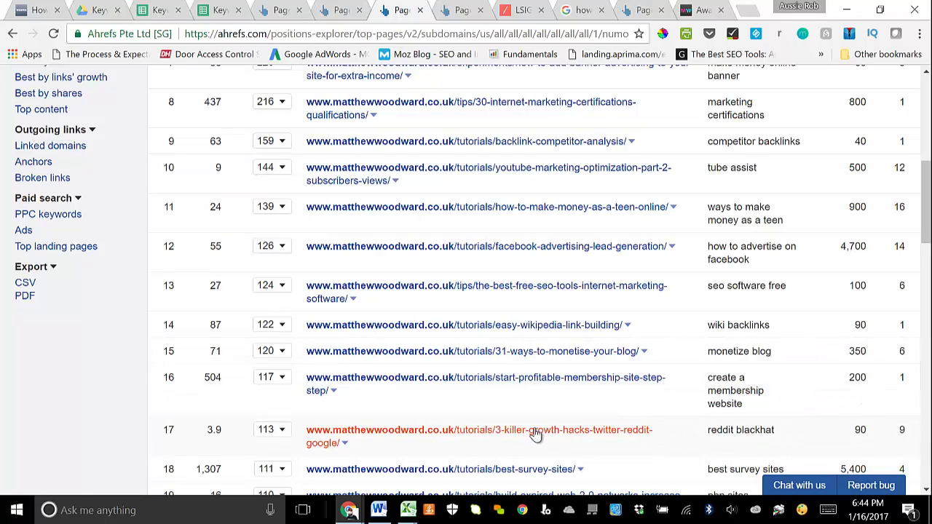
pyautogui.scroll(-2, 555, 435)
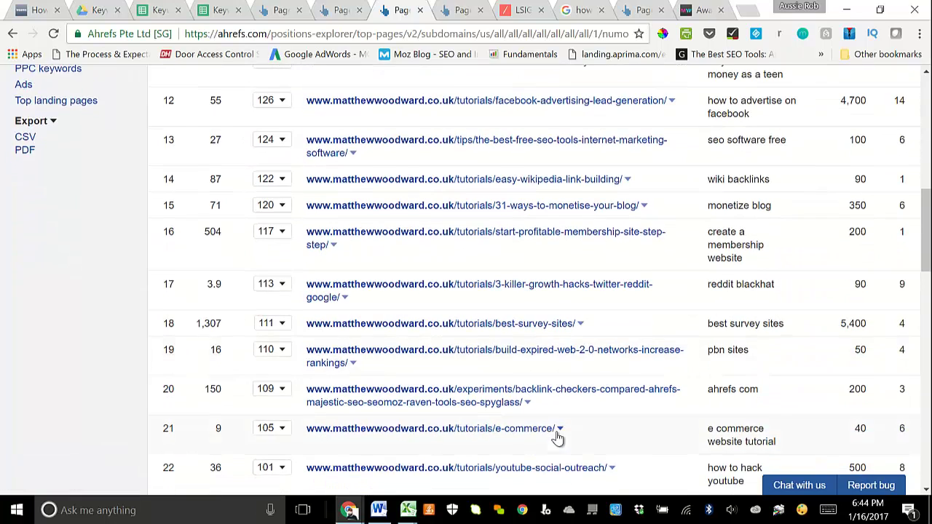
pyautogui.scroll(-2, 554, 430)
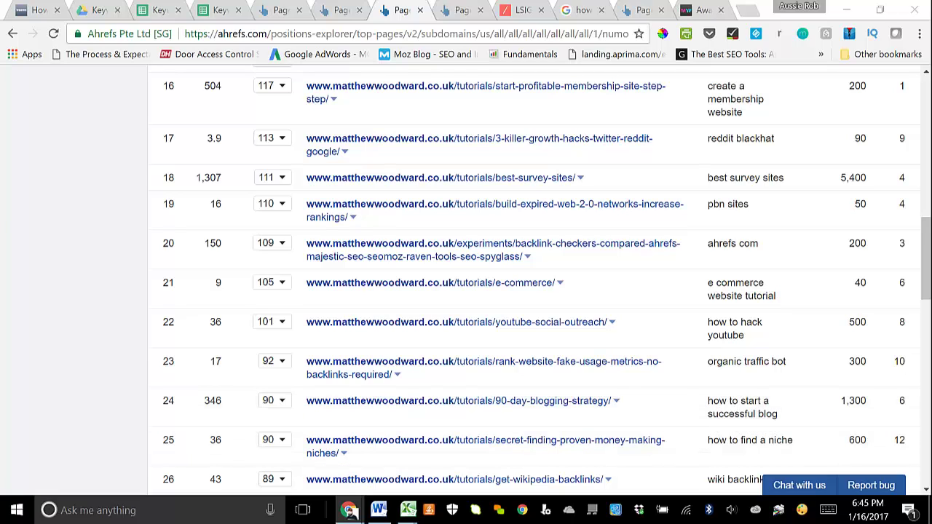
pyautogui.moveTo(350, 512); pyautogui.dragTo(390, 510)
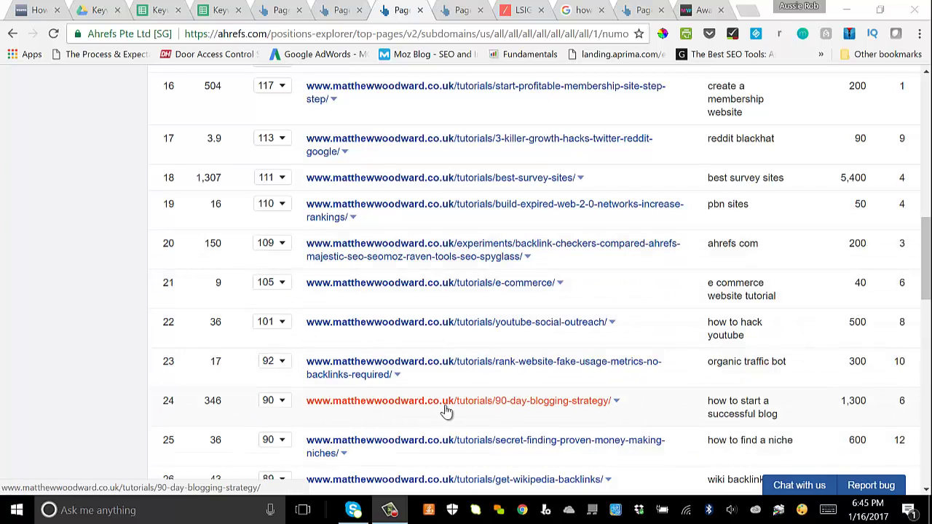
# Step: Expand the ranking keywords of the 90-day-blogging-strategy page and review them with their volumes
pyautogui.click(273, 402)
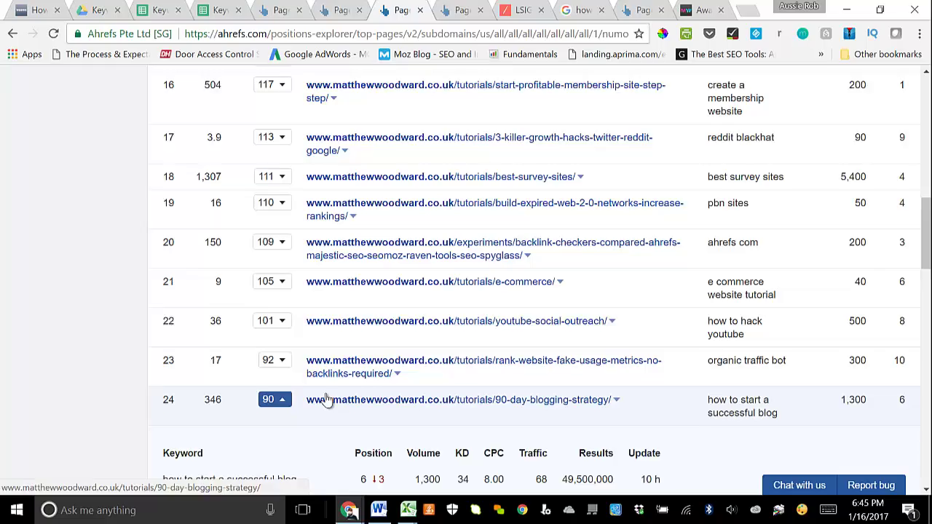
pyautogui.scroll(-2, 313, 368)
pyautogui.scroll(-2, 273, 248)
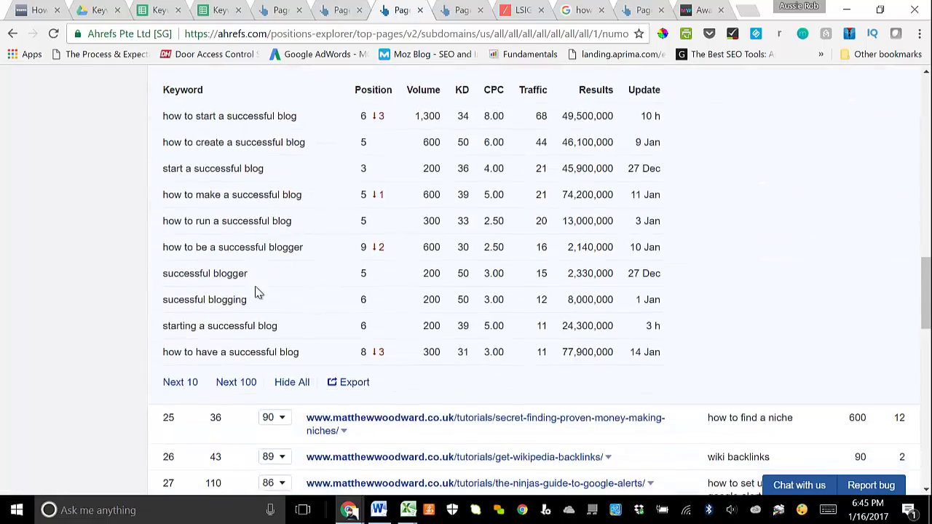
# Step: Open the MW sheet of the Keyword Spread file and review its two competitor page URL headers, 90-day-blogging-strategy and long-tail-pro-keyword-research-tool
pyautogui.scroll(2, 266, 289)
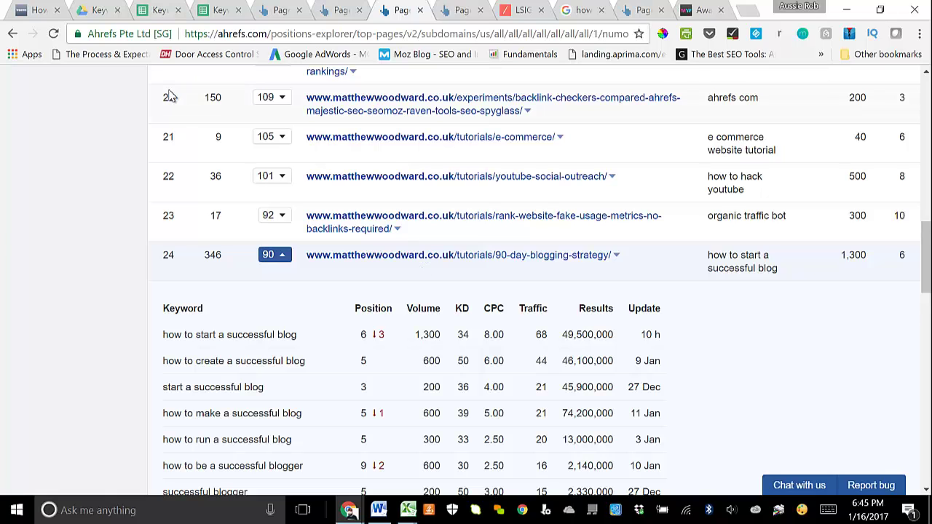
pyautogui.click(216, 12)
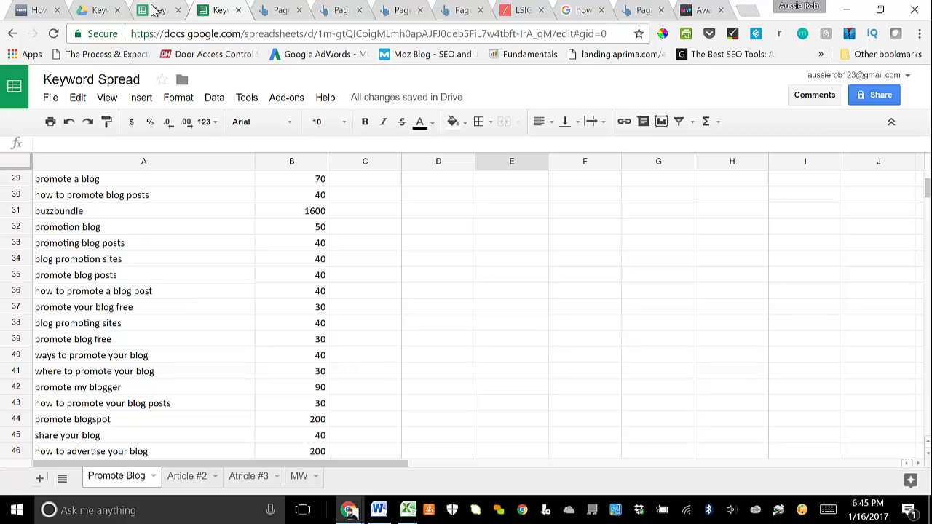
pyautogui.click(299, 479)
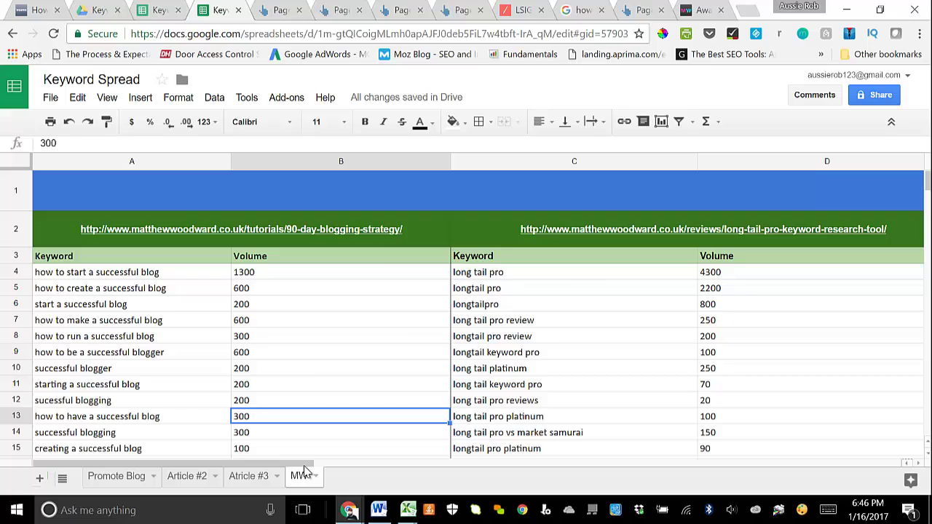
pyautogui.click(385, 207)
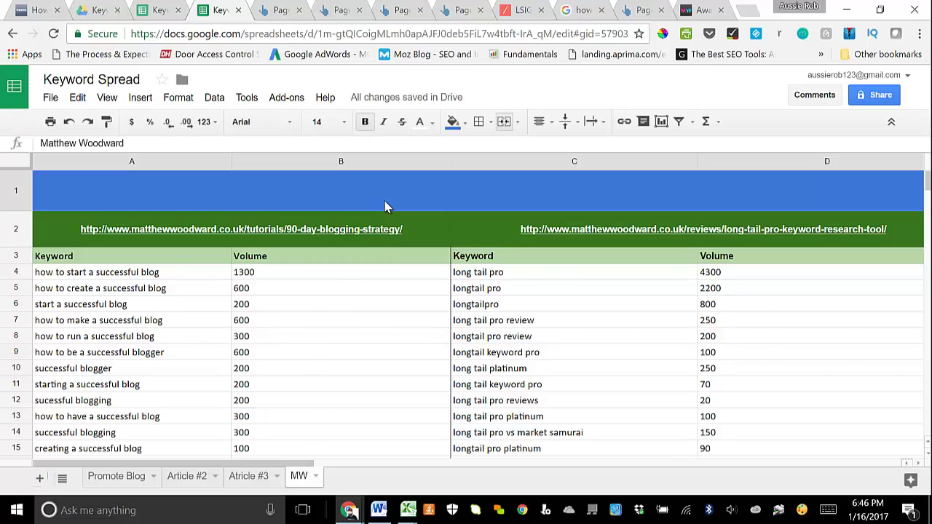
pyautogui.press('Right')
pyautogui.press('Right')
pyautogui.press('Left')
pyautogui.press('Left')
pyautogui.click(440, 243)
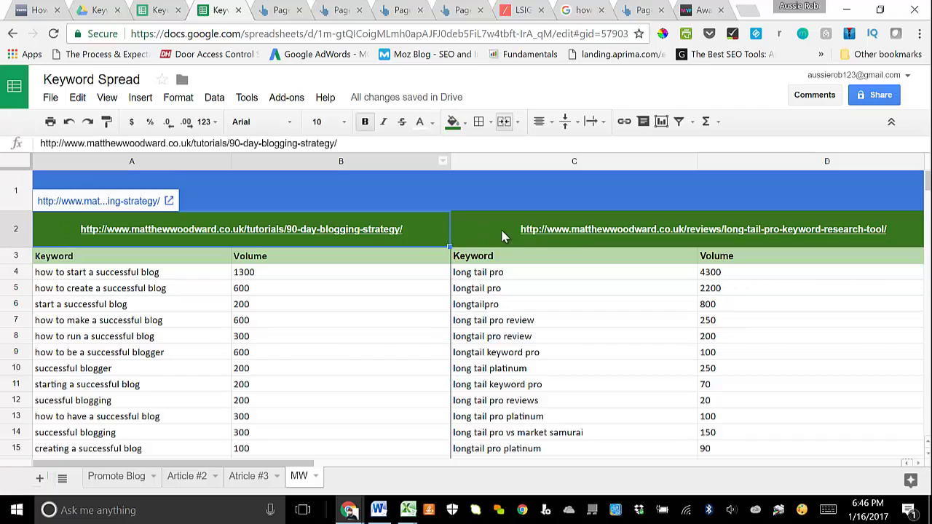
pyautogui.click(509, 234)
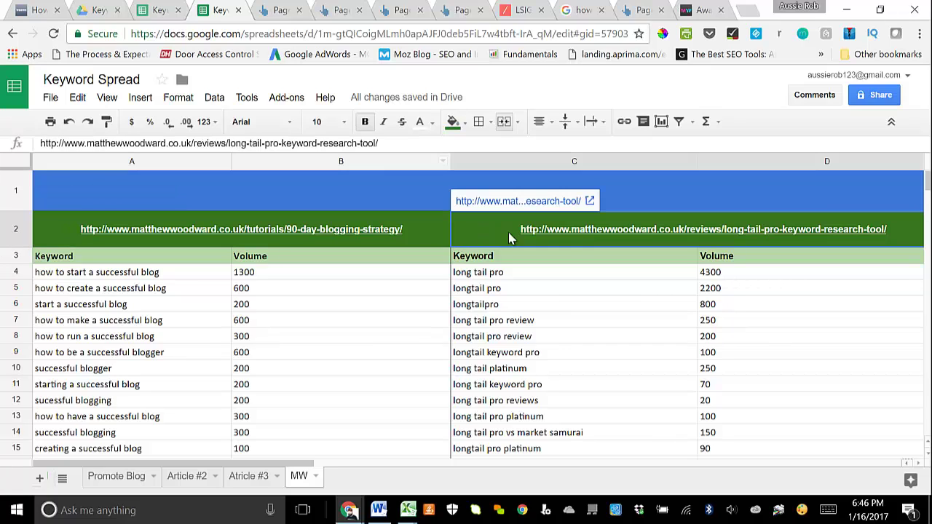
pyautogui.click(430, 244)
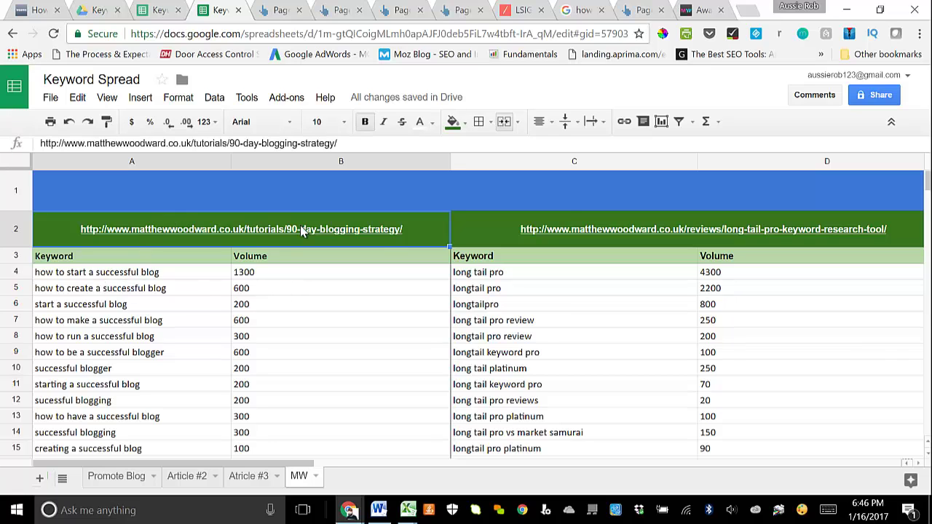
# Step: Return to the Ahrefs top pages report and view the expanded keywords of the 90-day-blogging-strategy page
pyautogui.click(456, 9)
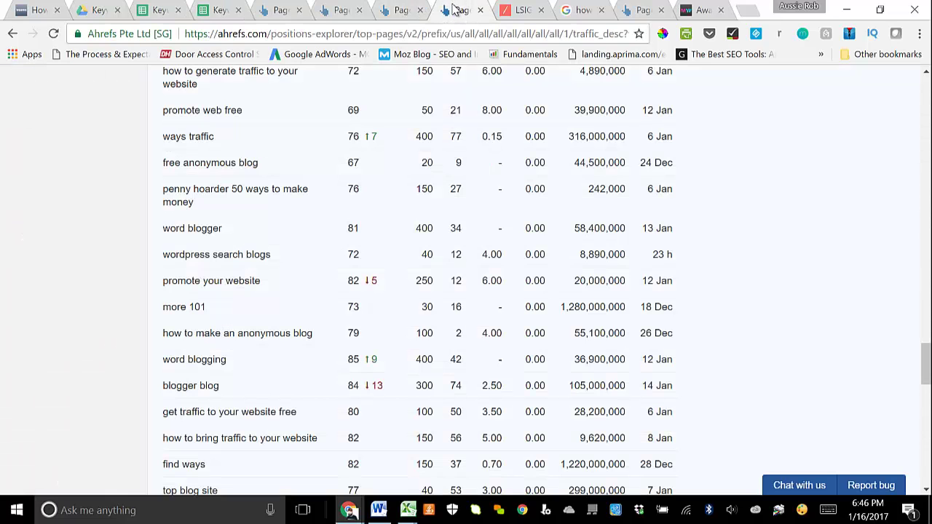
pyautogui.click(397, 9)
pyautogui.scroll(-2, 240, 292)
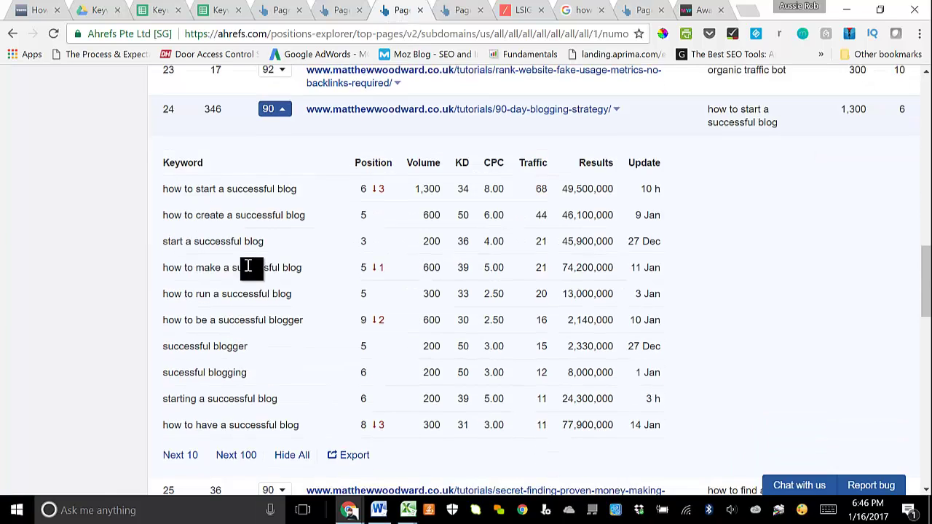
# Step: Review the keywords and volumes collected under the 90-day-blogging-strategy URL in the MW sheet of Keyword Spread
pyautogui.click(153, 11)
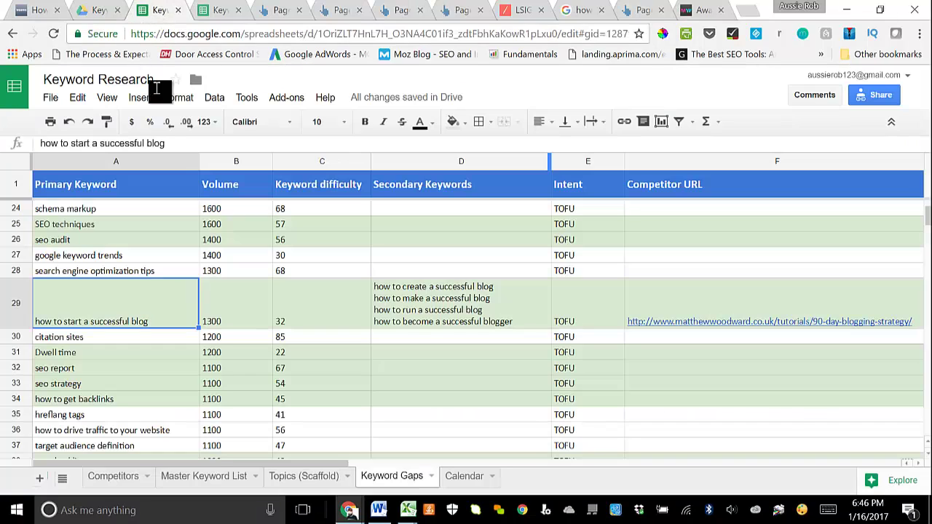
pyautogui.click(209, 14)
pyautogui.scroll(-1, 166, 292)
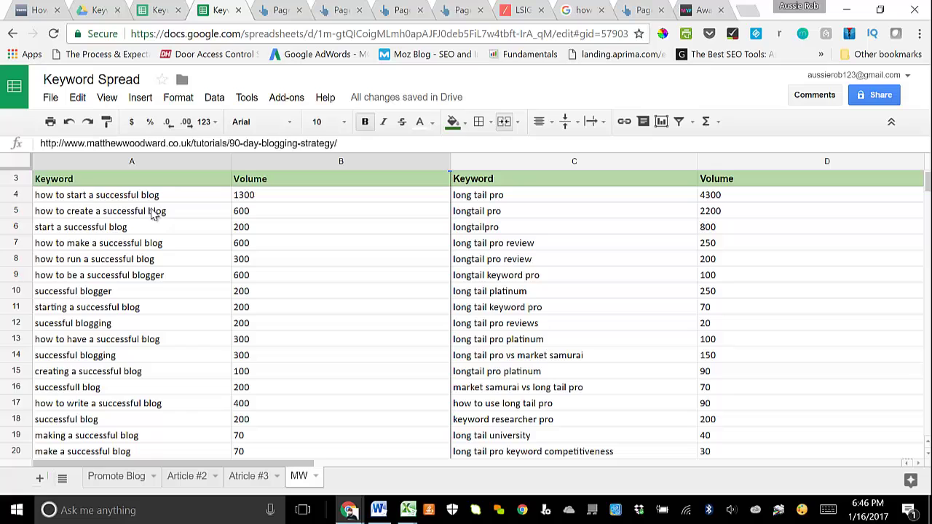
pyautogui.moveTo(152, 213); pyautogui.dragTo(139, 459)
pyautogui.moveTo(307, 259); pyautogui.dragTo(309, 391)
pyautogui.scroll(3, 314, 393)
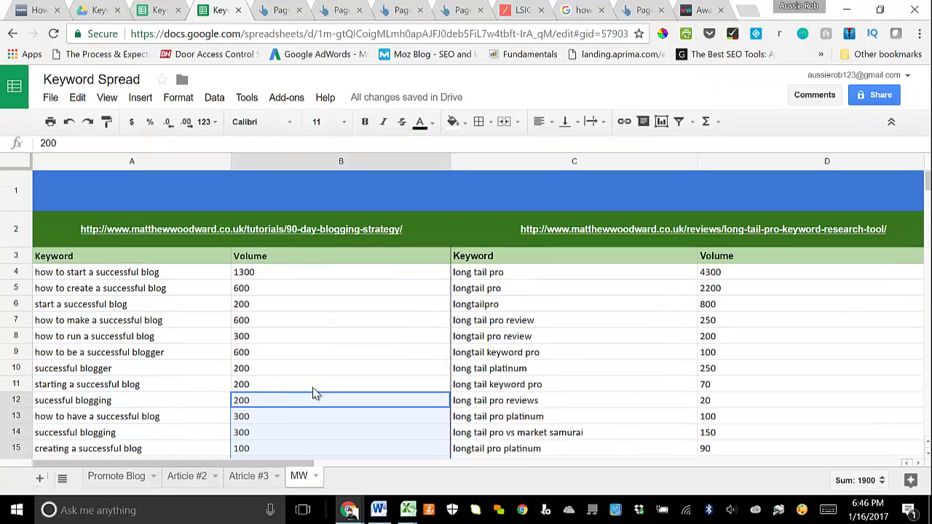
pyautogui.click(325, 337)
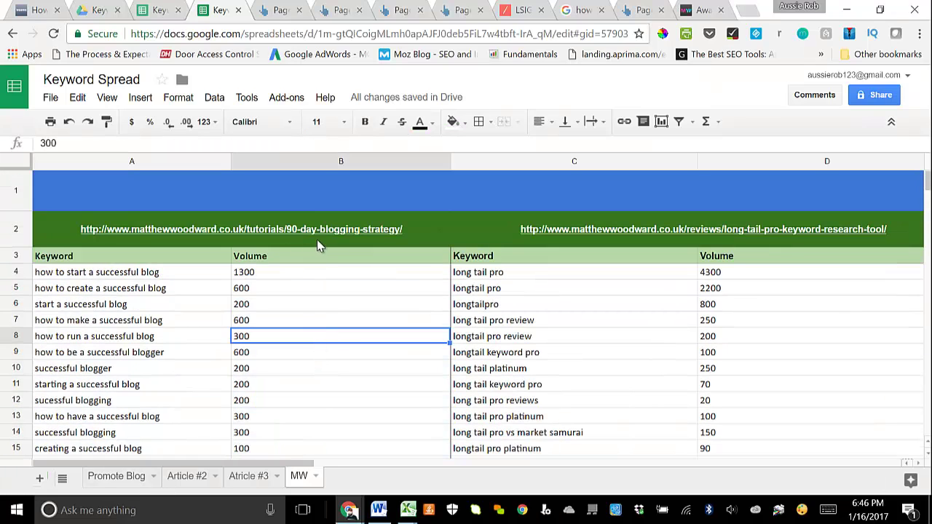
# Step: In the Keyword Gaps sheet of Keyword Research, check the volume and secondary keywords recorded for "how to start a successful blog"
pyautogui.click(159, 13)
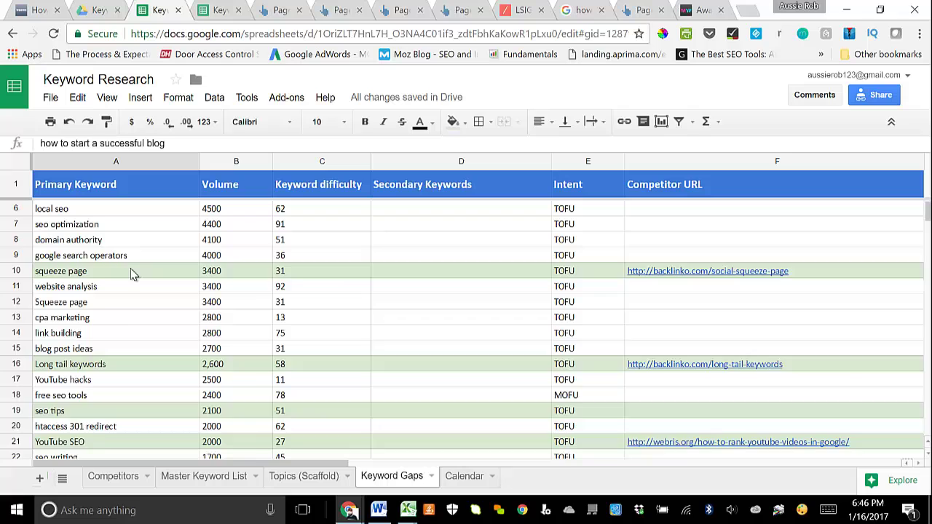
pyautogui.scroll(5, 125, 272)
pyautogui.scroll(-5, 149, 275)
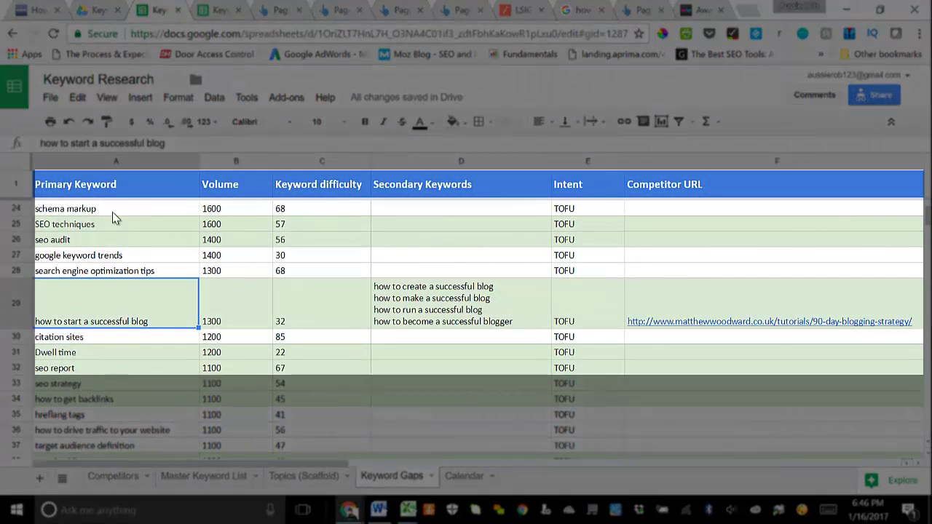
pyautogui.click(248, 313)
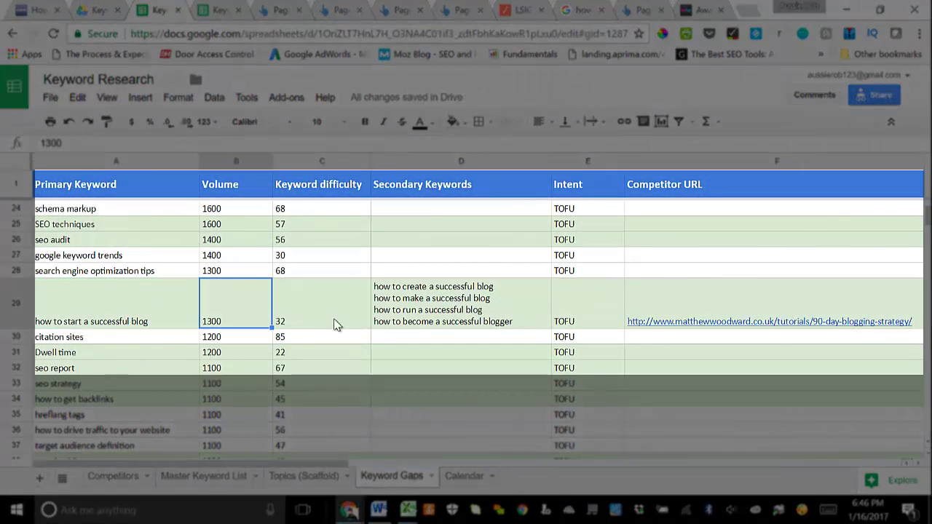
pyautogui.click(435, 310)
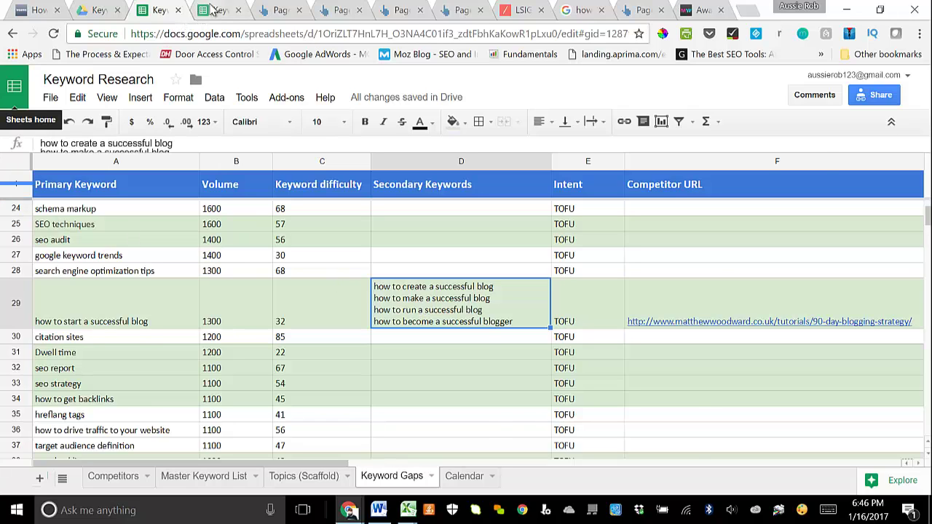
# Step: Look back at the 90-day-blogging-strategy keywords in the MW sheet and the Ahrefs top pages report
pyautogui.click(212, 10)
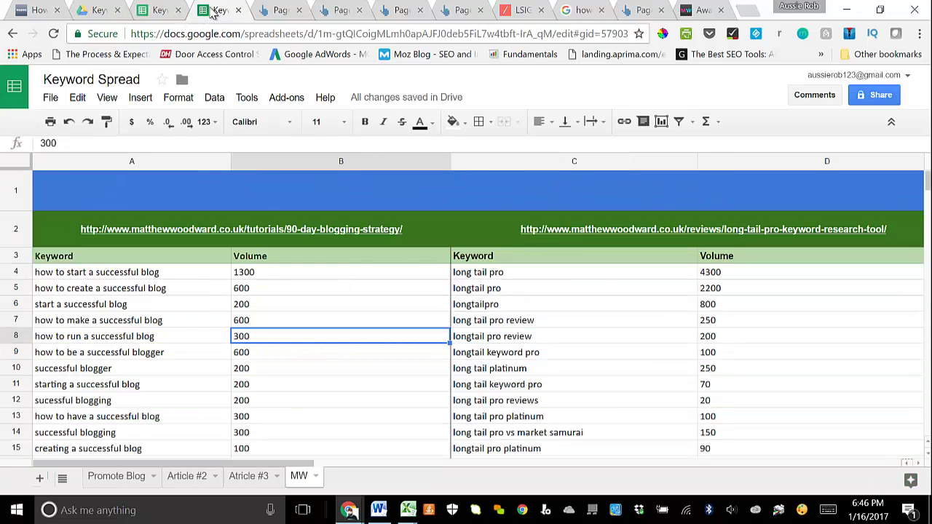
pyautogui.click(446, 15)
pyautogui.click(405, 10)
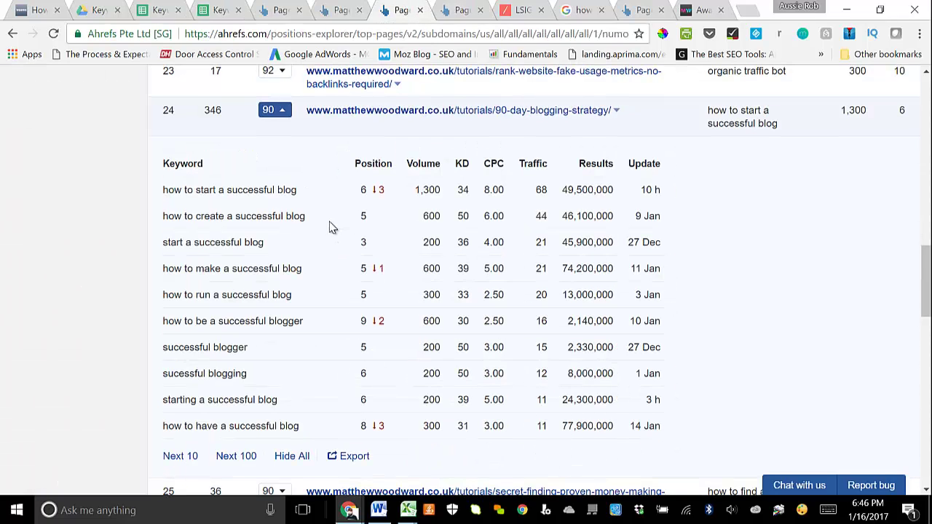
pyautogui.scroll(1, 329, 228)
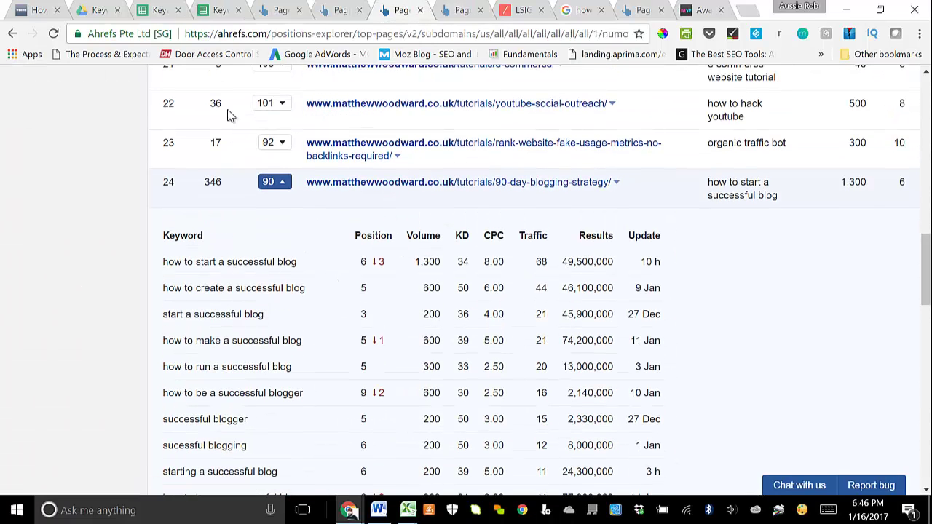
# Step: Check the intent, competitor URL and monetization entries of the "how to start a successful blog" row in Keyword Gaps
pyautogui.click(166, 11)
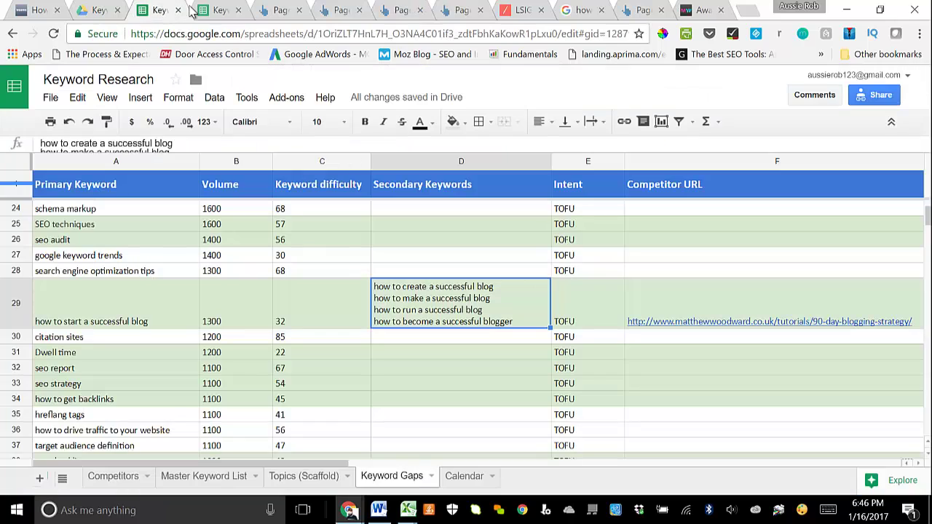
pyautogui.click(594, 296)
pyautogui.click(699, 300)
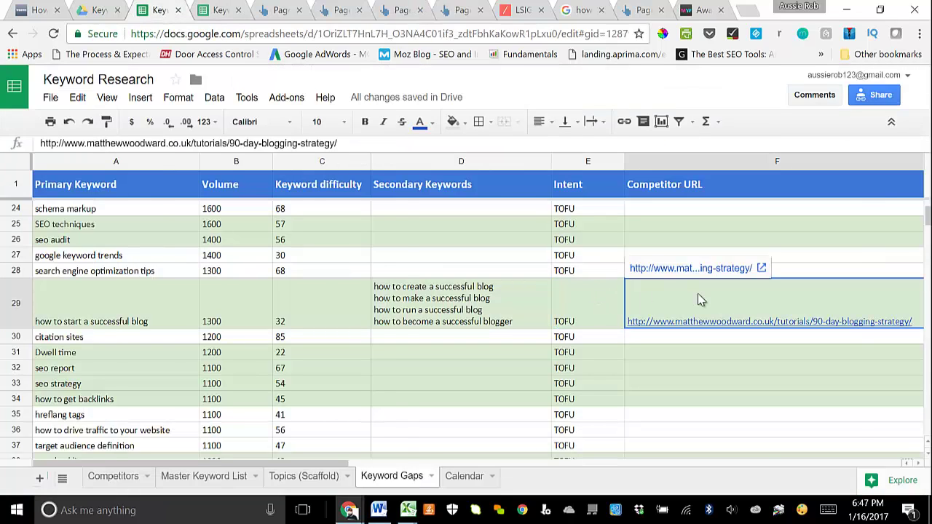
pyautogui.press('Right')
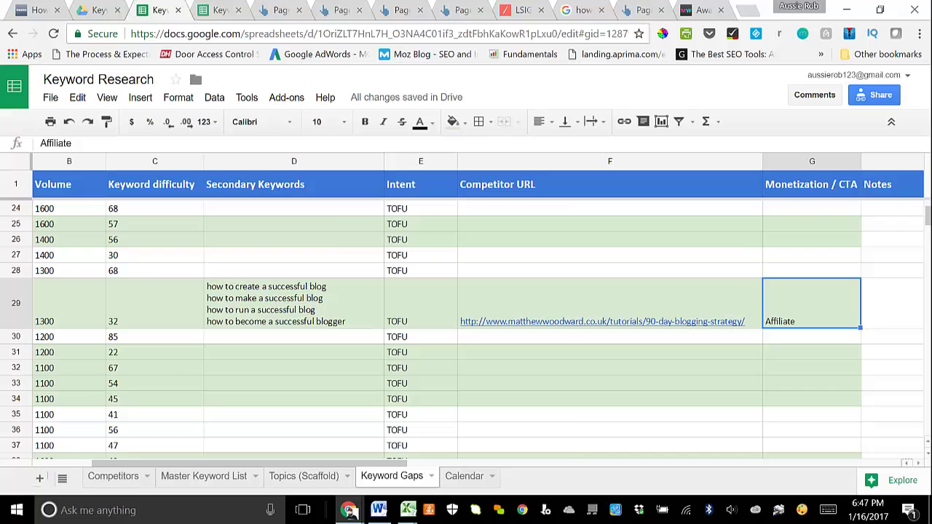
# Step: Review the primary keywords from schema markup to how to get backlinks, and the secondary keywords for "how to start a successful blog"
pyautogui.click(461, 399)
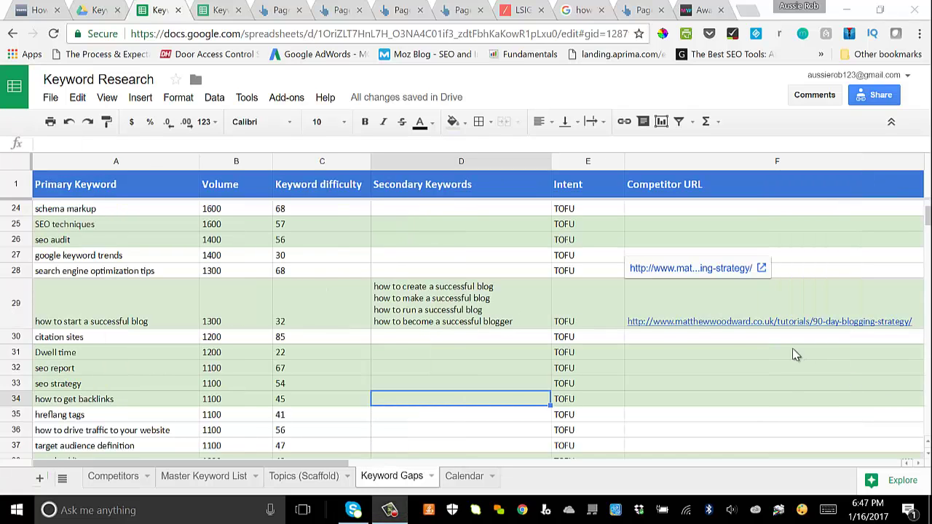
pyautogui.moveTo(126, 211); pyautogui.dragTo(124, 405)
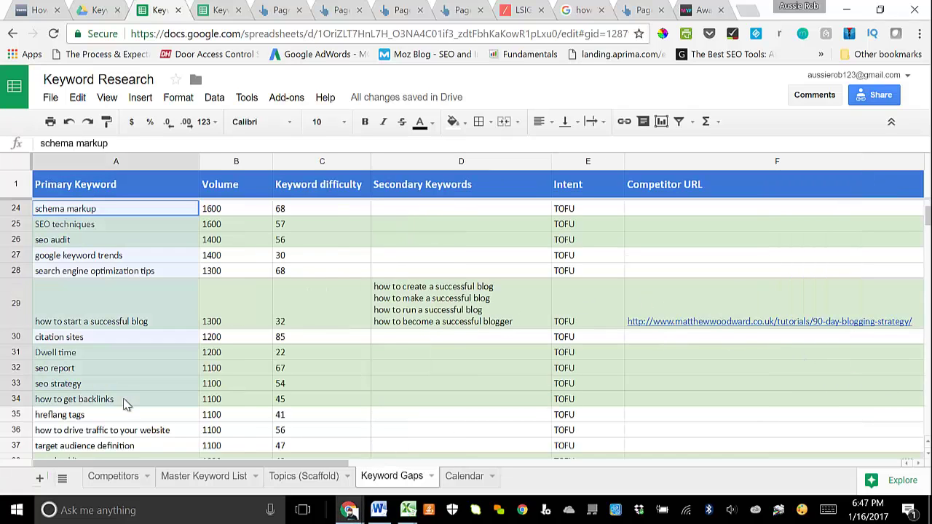
pyautogui.click(114, 231)
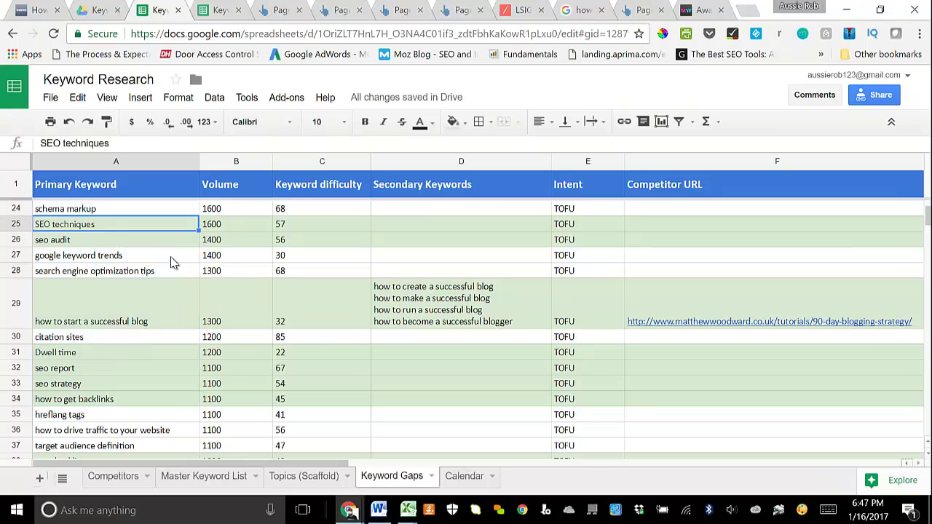
pyautogui.click(466, 320)
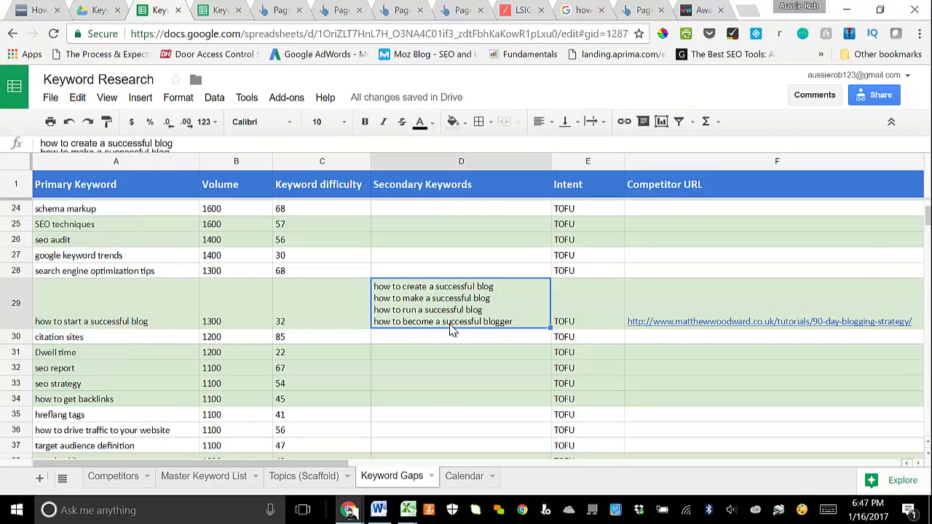